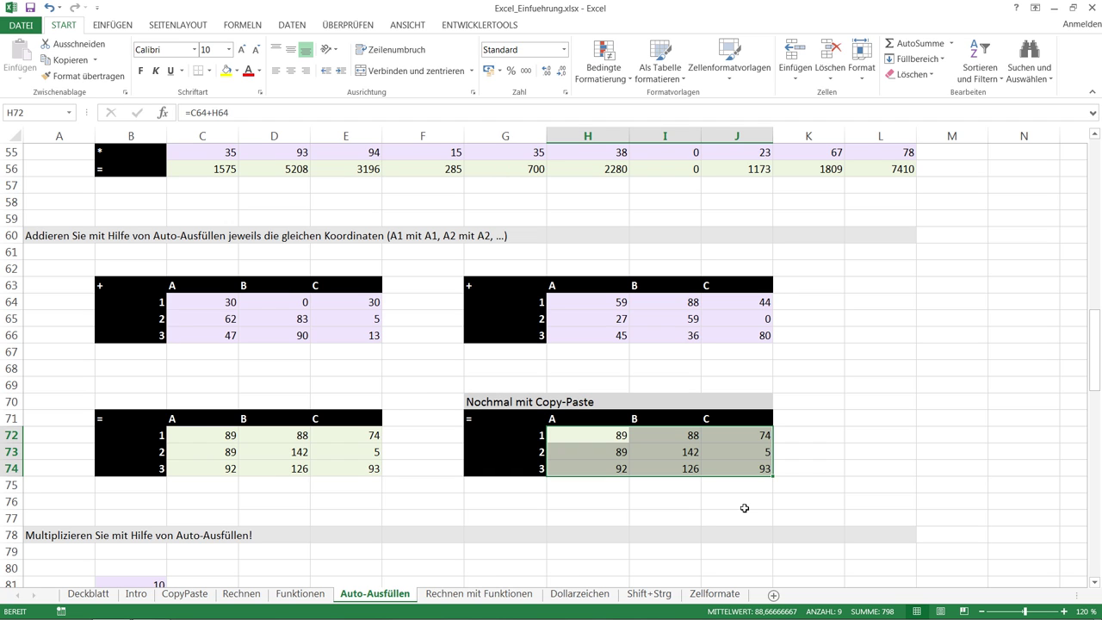
On the Rechnen mit Funktionen sheet, enter =SUMME(C12:H12) in I12.
click(518, 593)
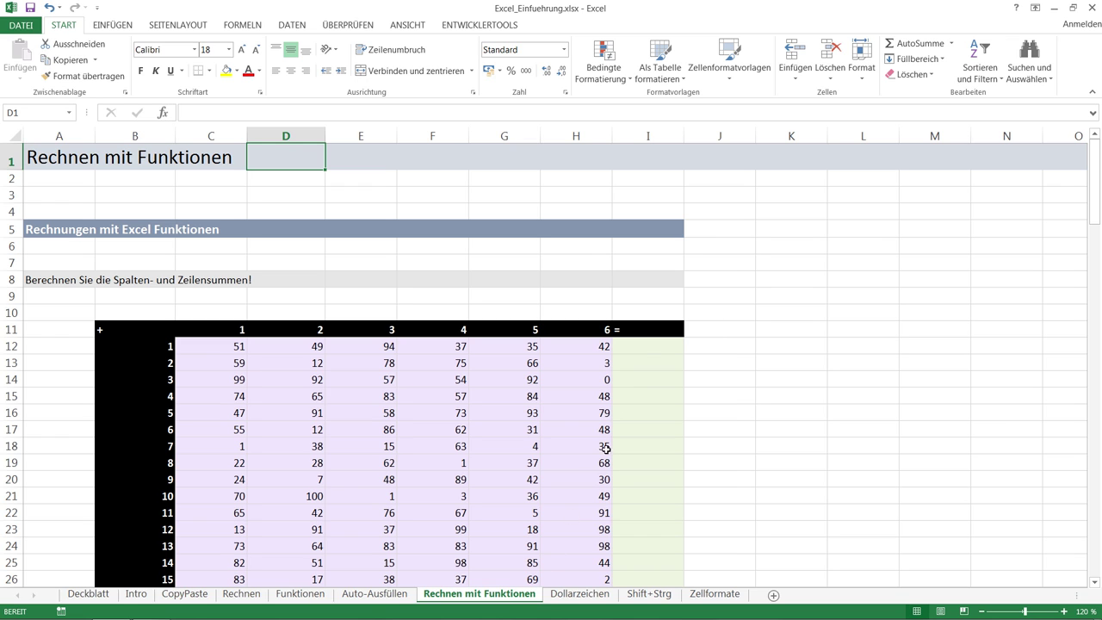
click(644, 345)
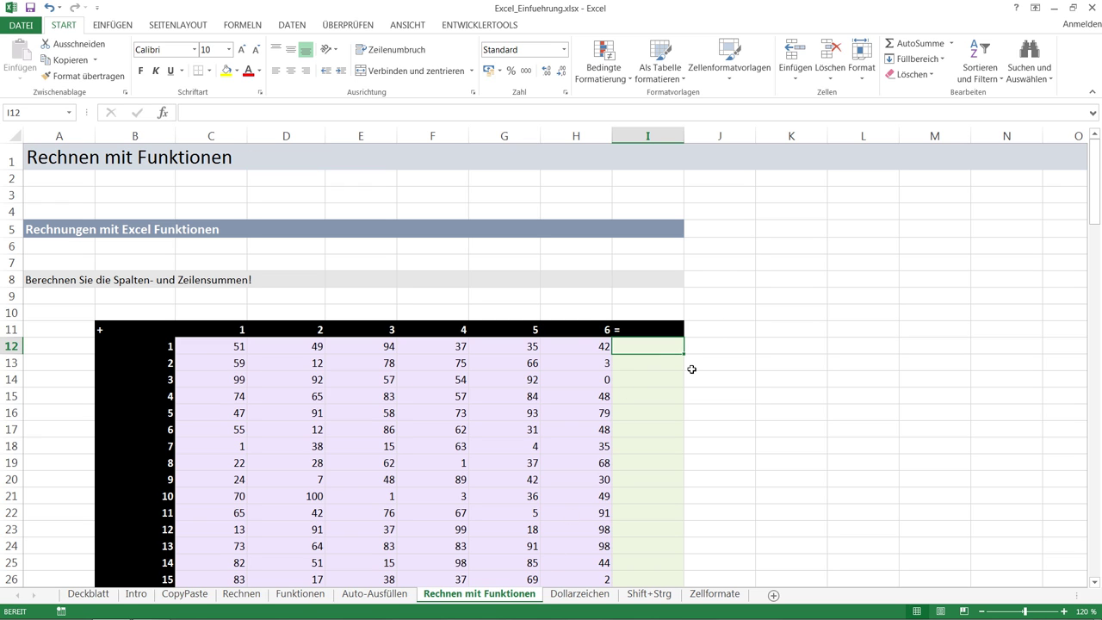
text(=summe()
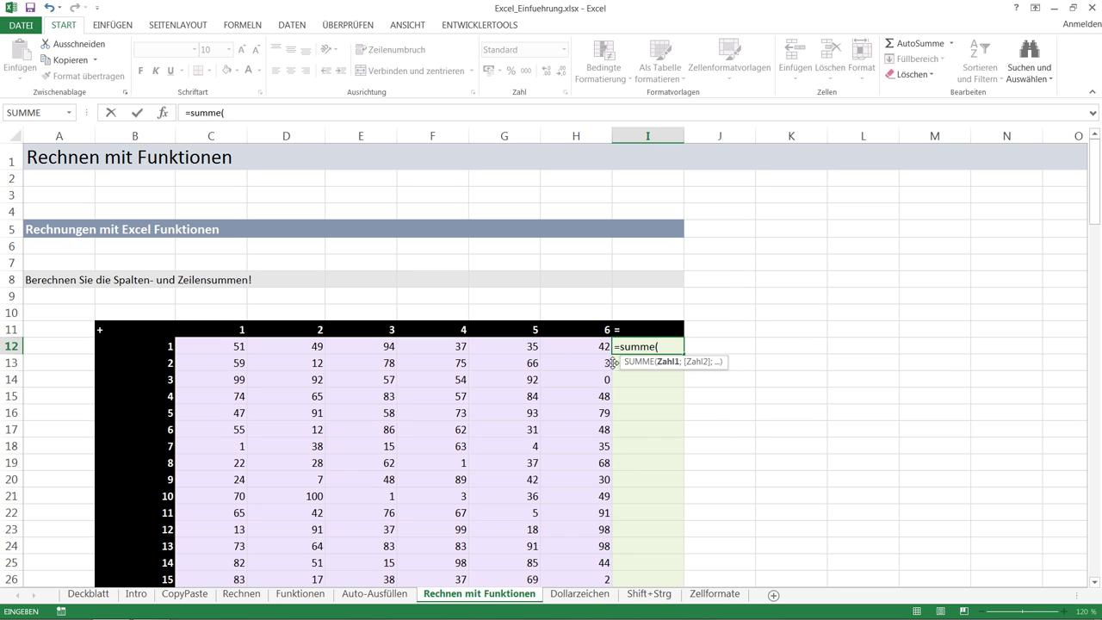
drag(211, 347, 570, 344)
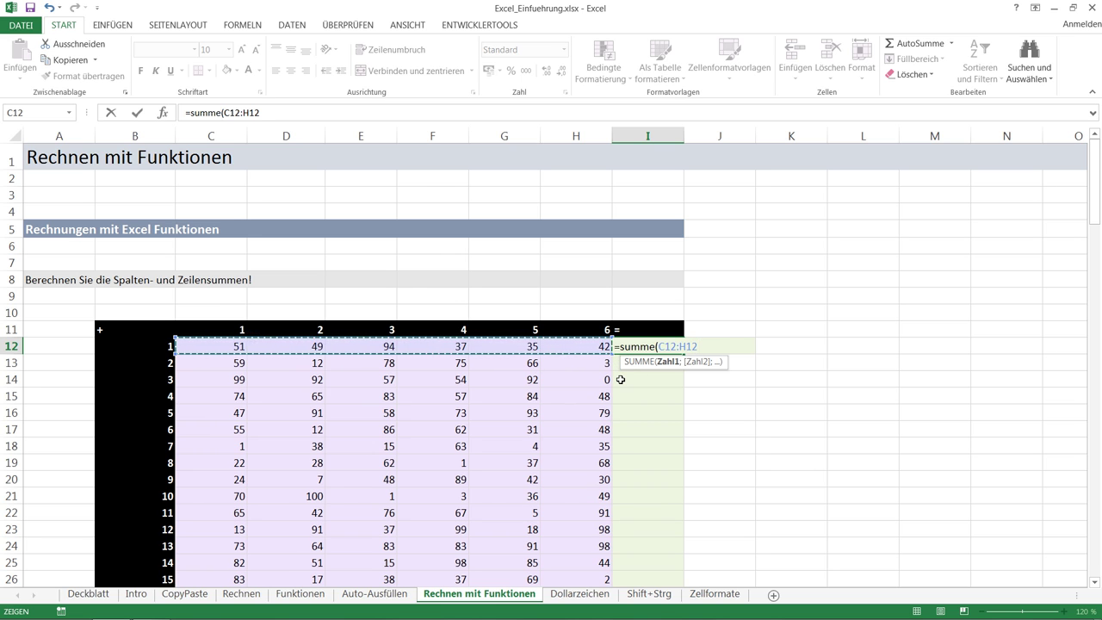
text())
key(Return)
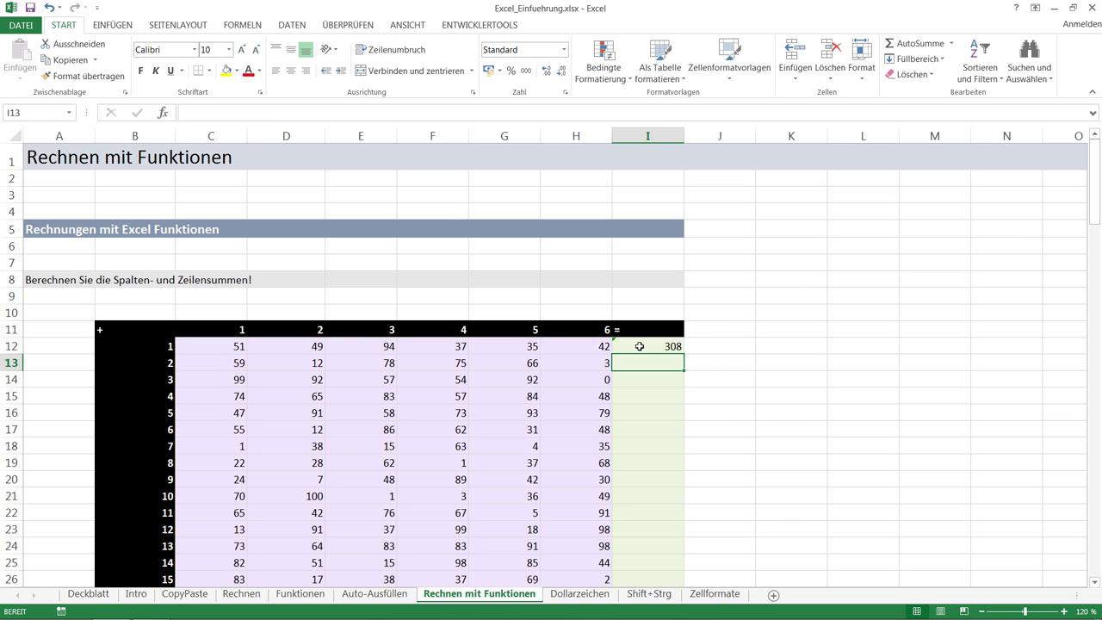
Fill the row-sum formula down column I to I32.
click(641, 345)
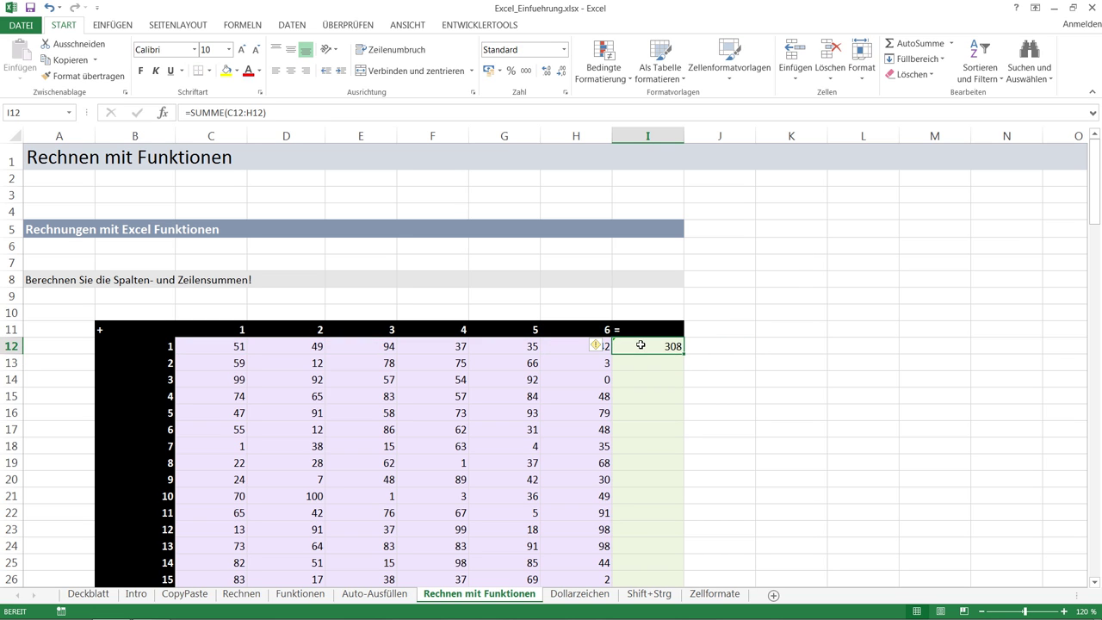
mouse_move(684, 354)
mouse_down()
mouse_move(681, 584)
mouse_move(672, 542)
mouse_up()
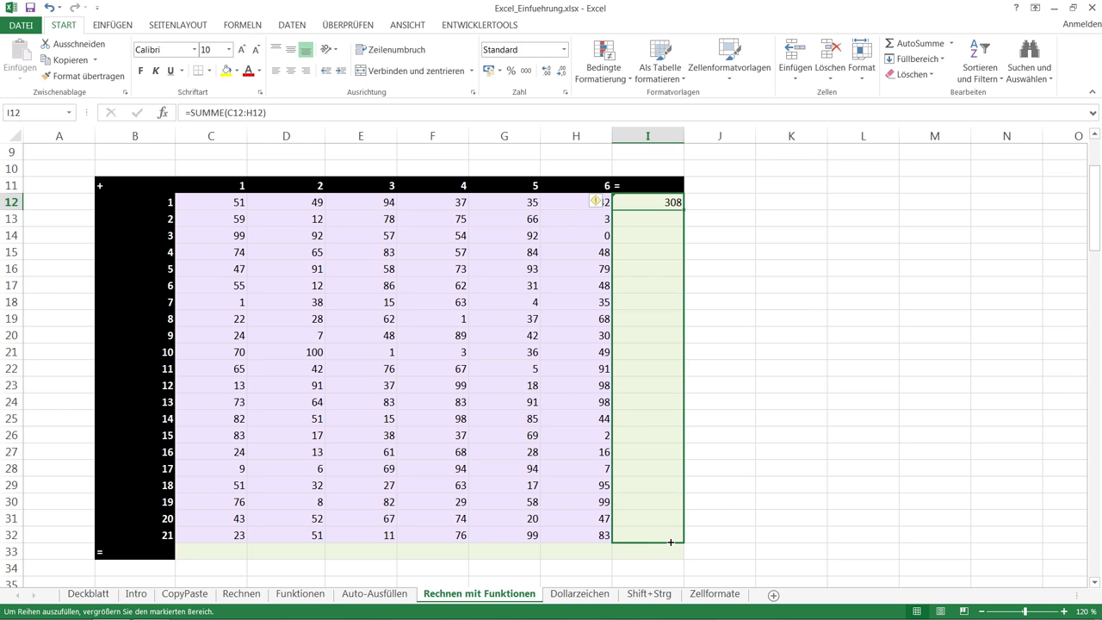
drag(670, 542, 671, 541)
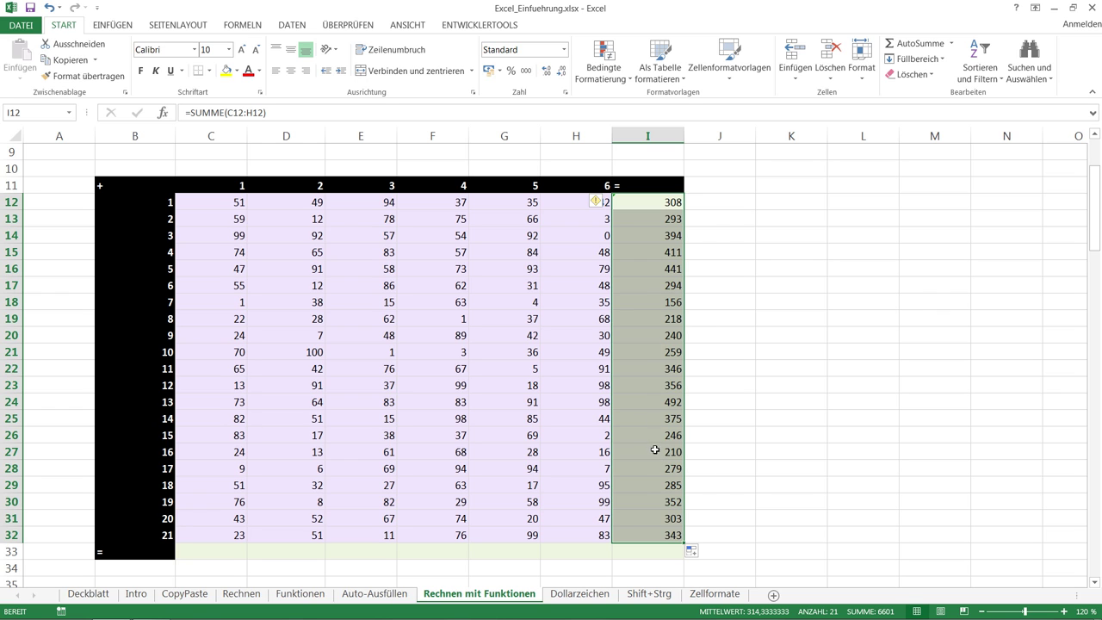
click(664, 538)
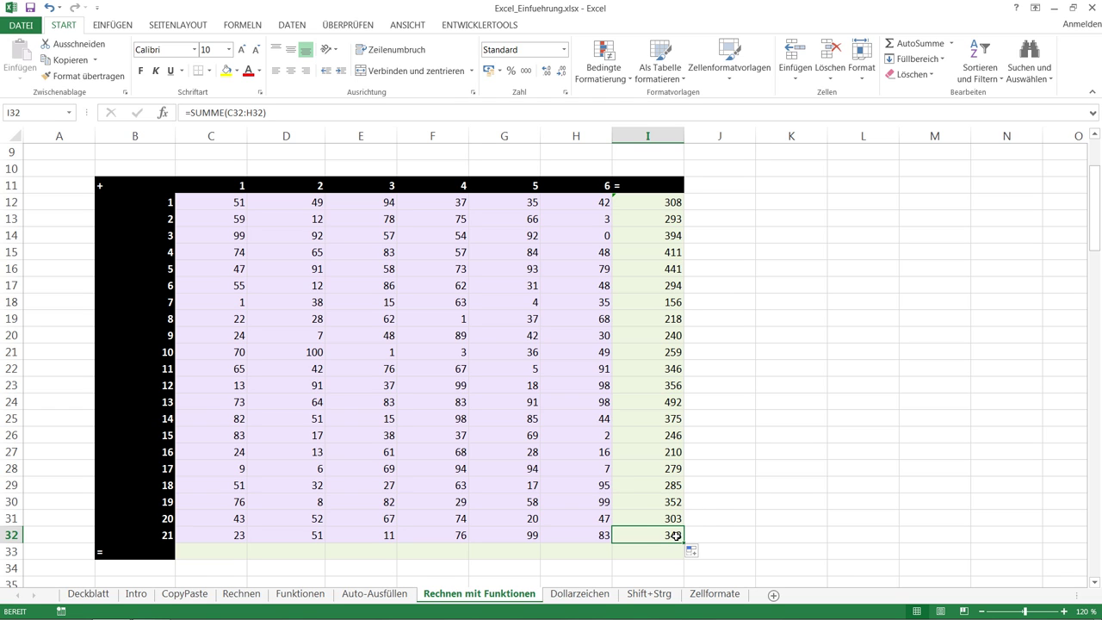
double_click(676, 535)
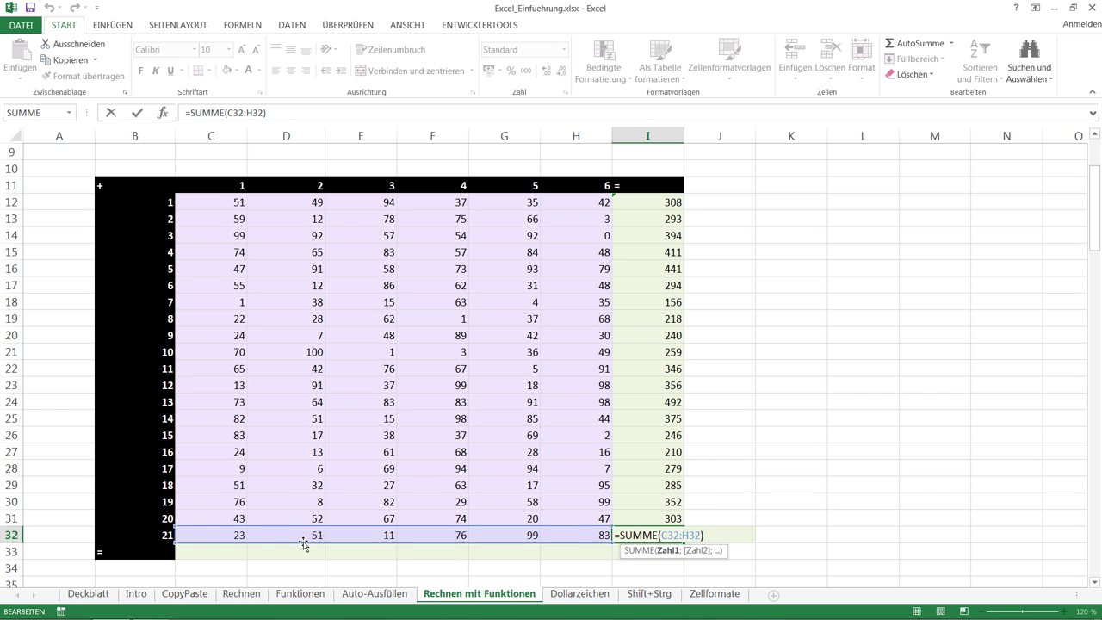
key(Return)
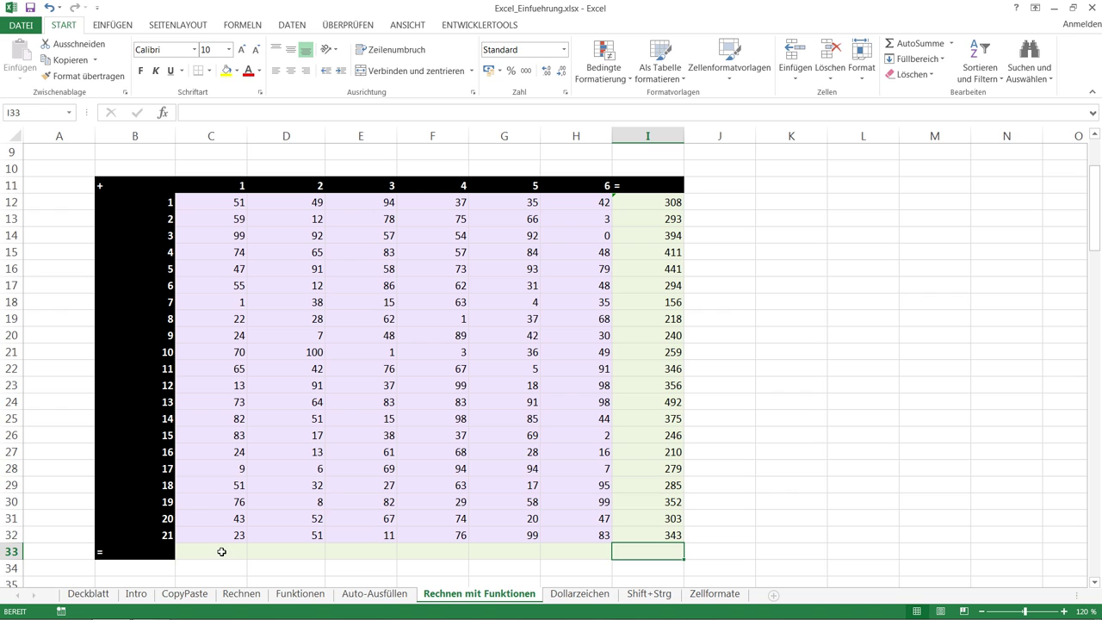
Total columns C to H in row 33 with =SUMME(C12:C32) filled across to H33.
click(224, 549)
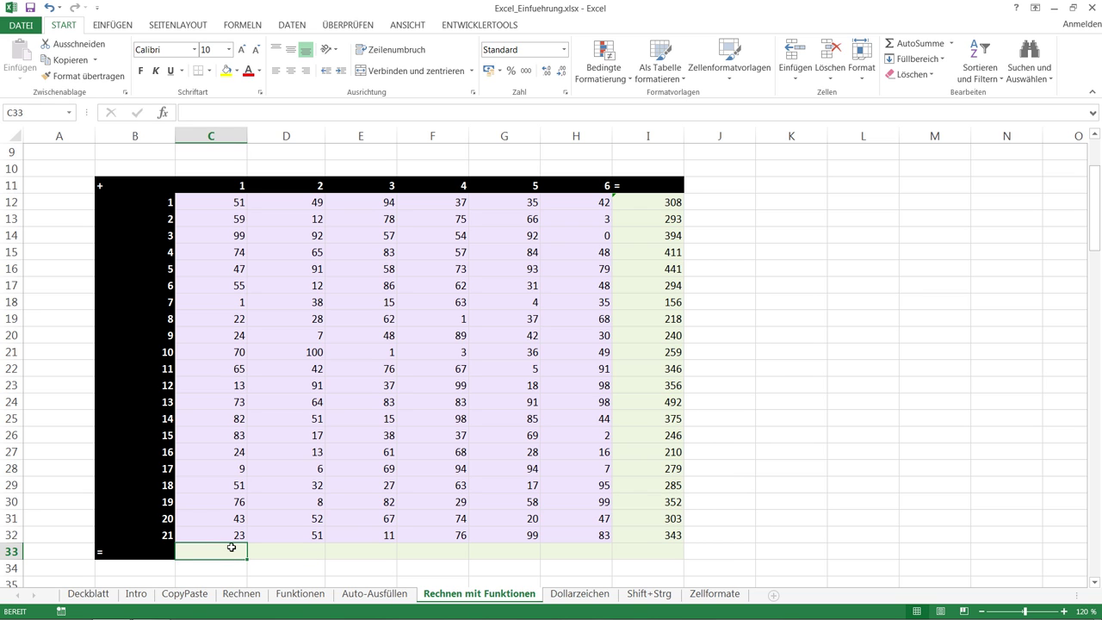
text(=summe()
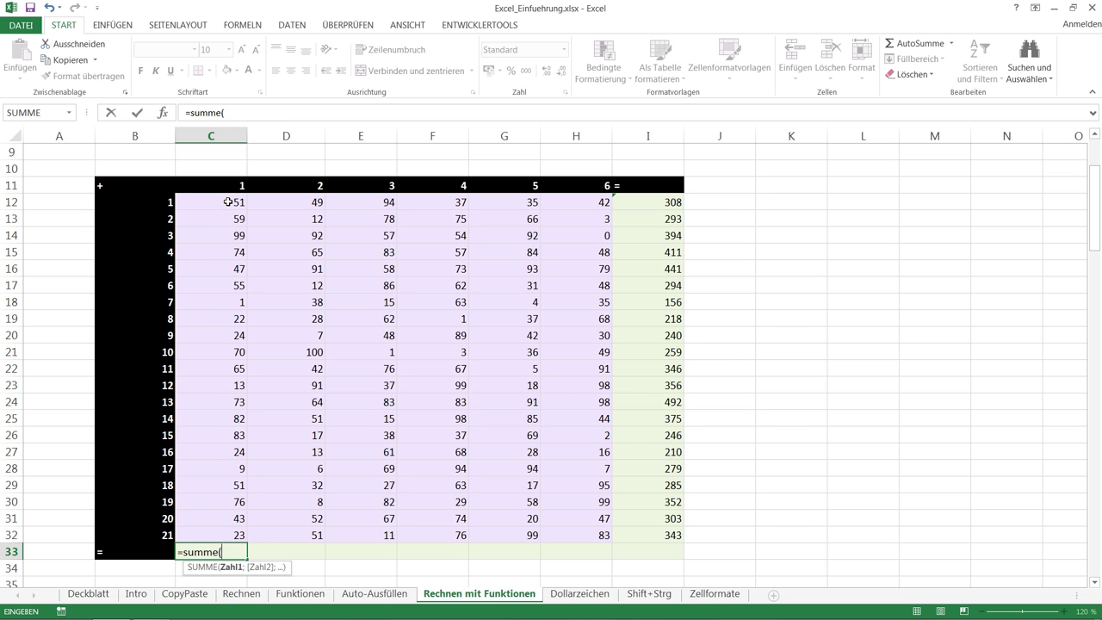
drag(228, 202, 233, 528)
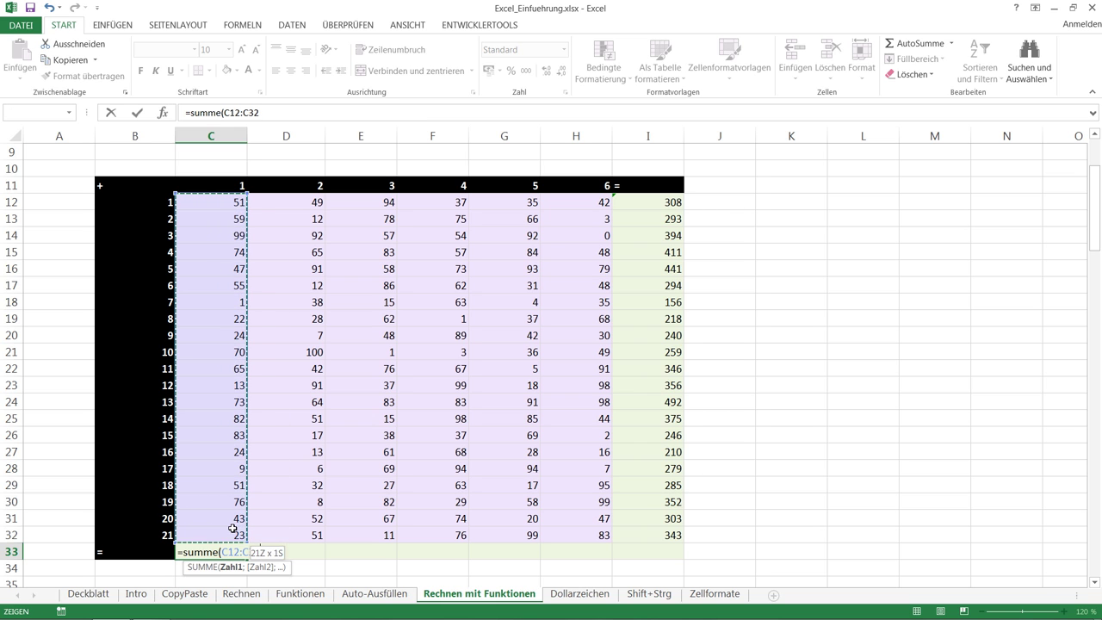
key(Return)
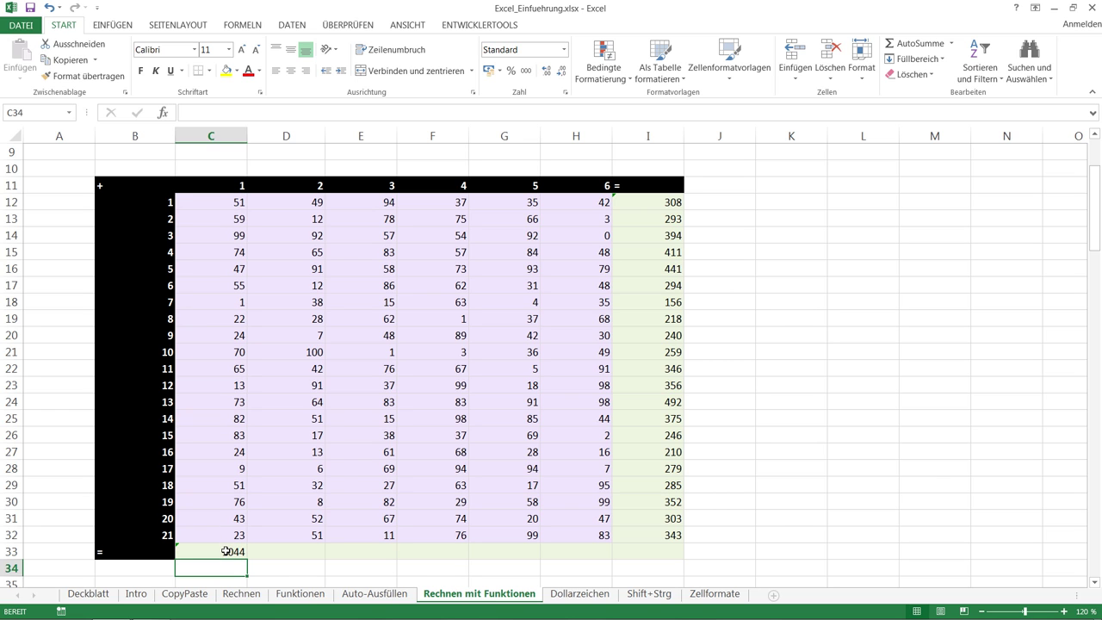
click(226, 551)
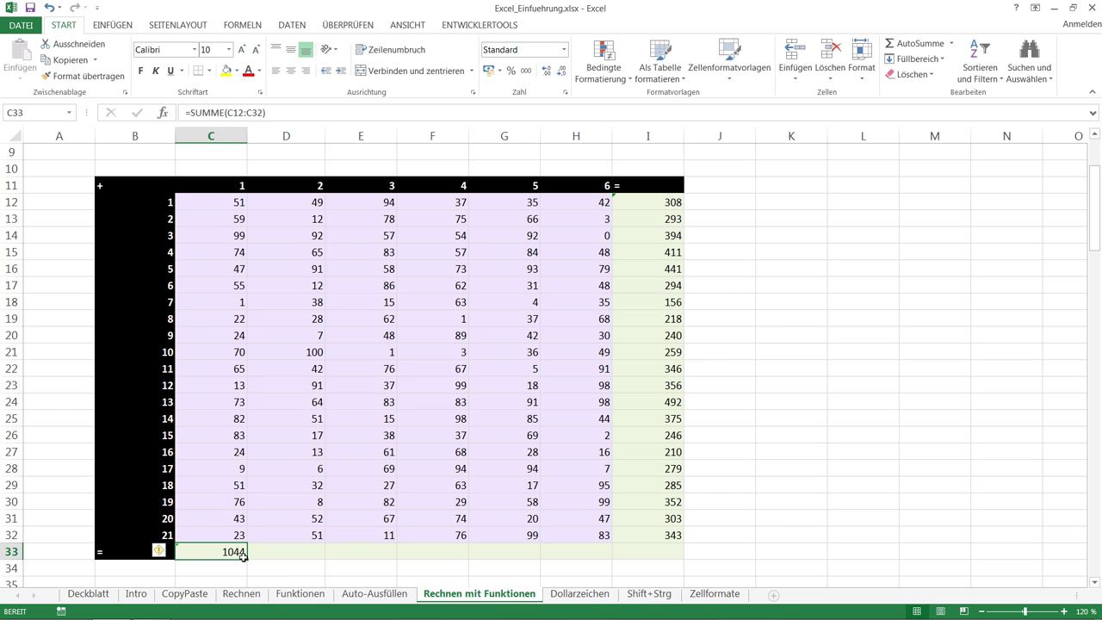
drag(246, 559, 588, 556)
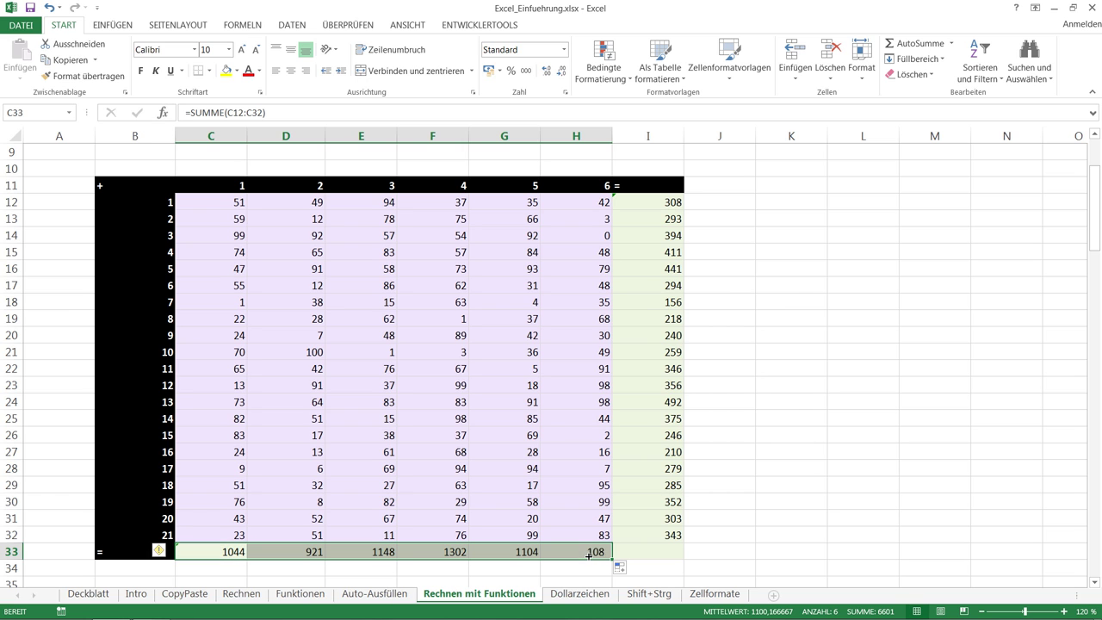
click(658, 548)
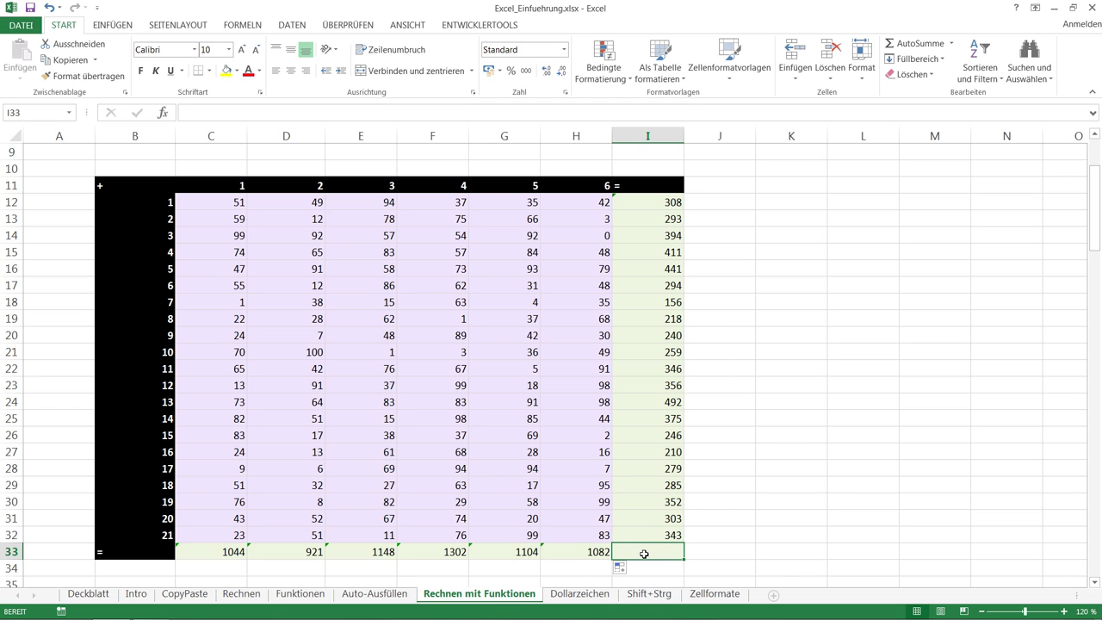
Enter the grand total =SUMME(C12:H32) in I33, giving 6601.
text(=)
text(summe()
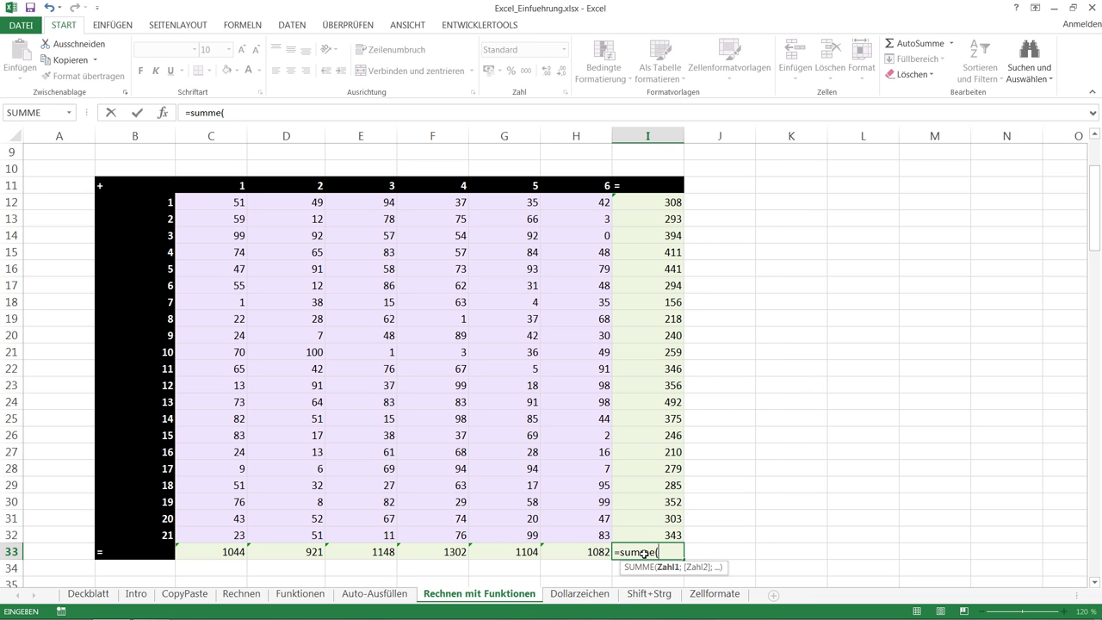
drag(233, 205, 572, 535)
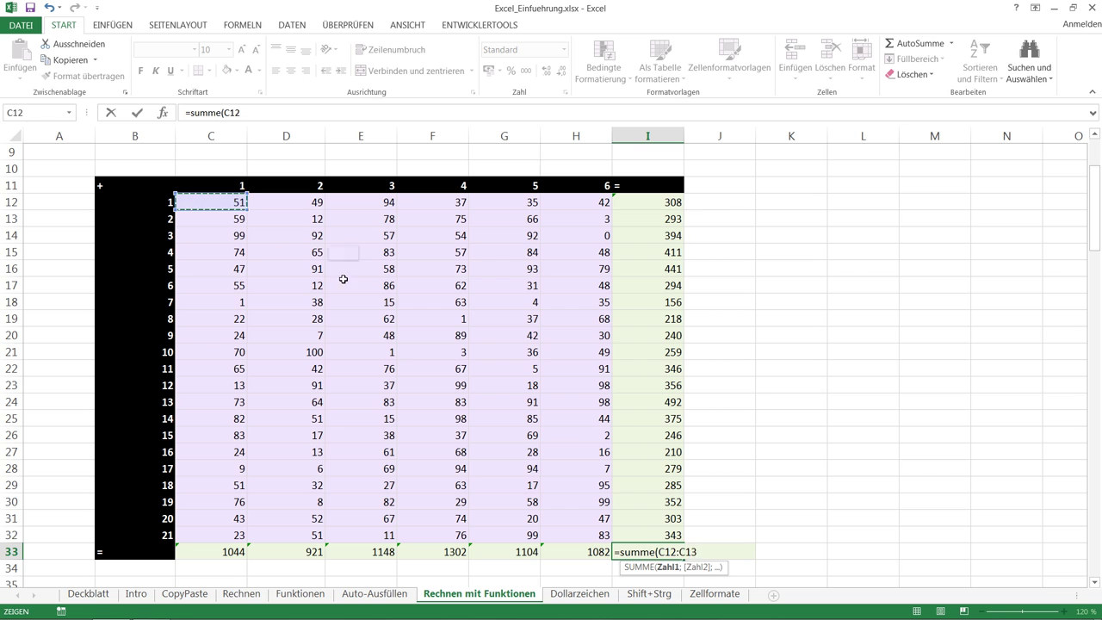
text())
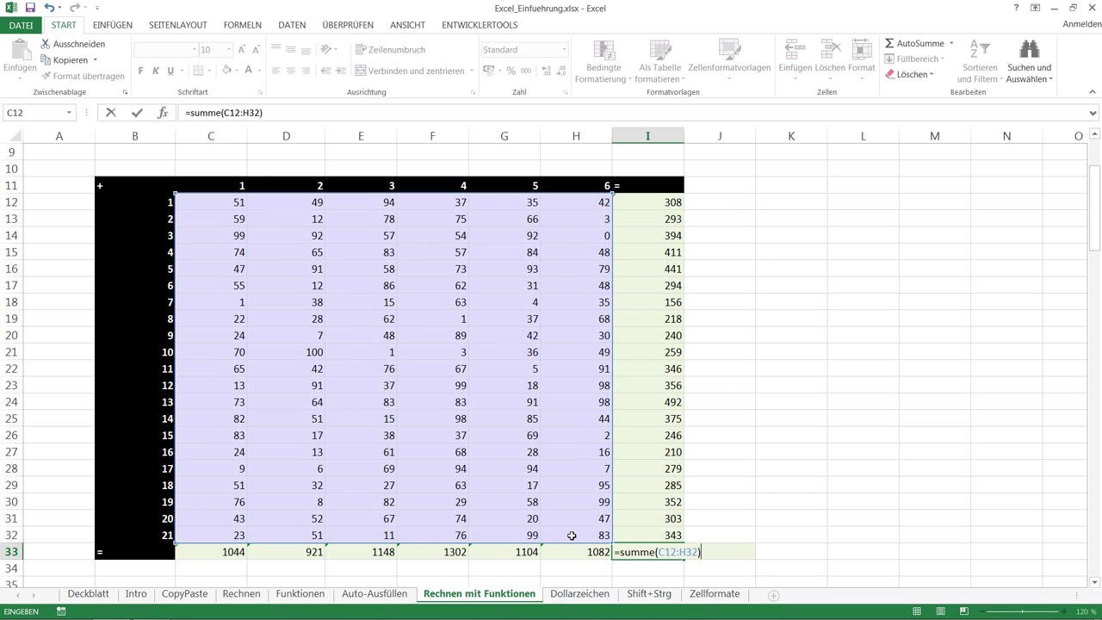
key(Return)
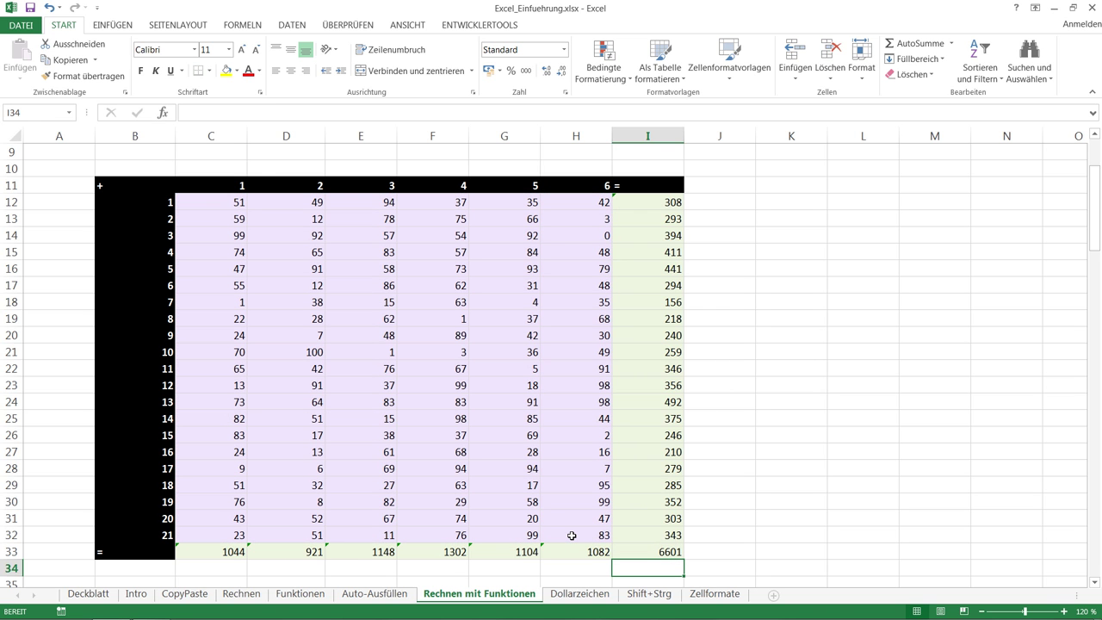
Move down to the row and column products table and select I41.
key(Down)
key(Down)
key(Down)
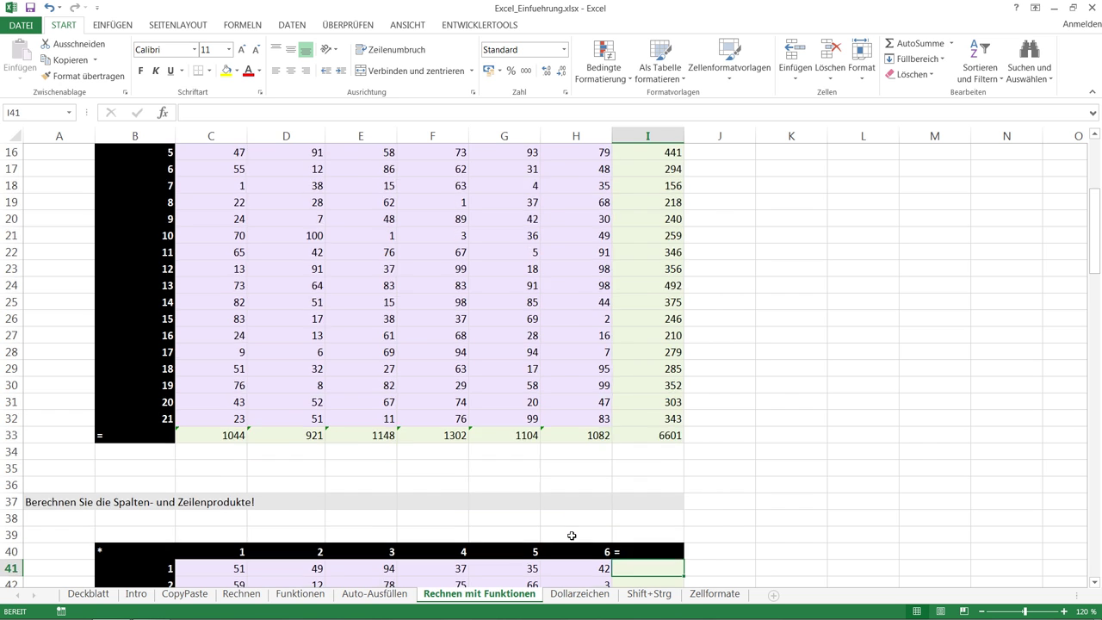
key(Down)
key(Down)
key(Down)
key(Down)
key(Down)
key(Down)
key(Down)
key(Down)
key(Down)
key(Down)
key(Down)
key(Down)
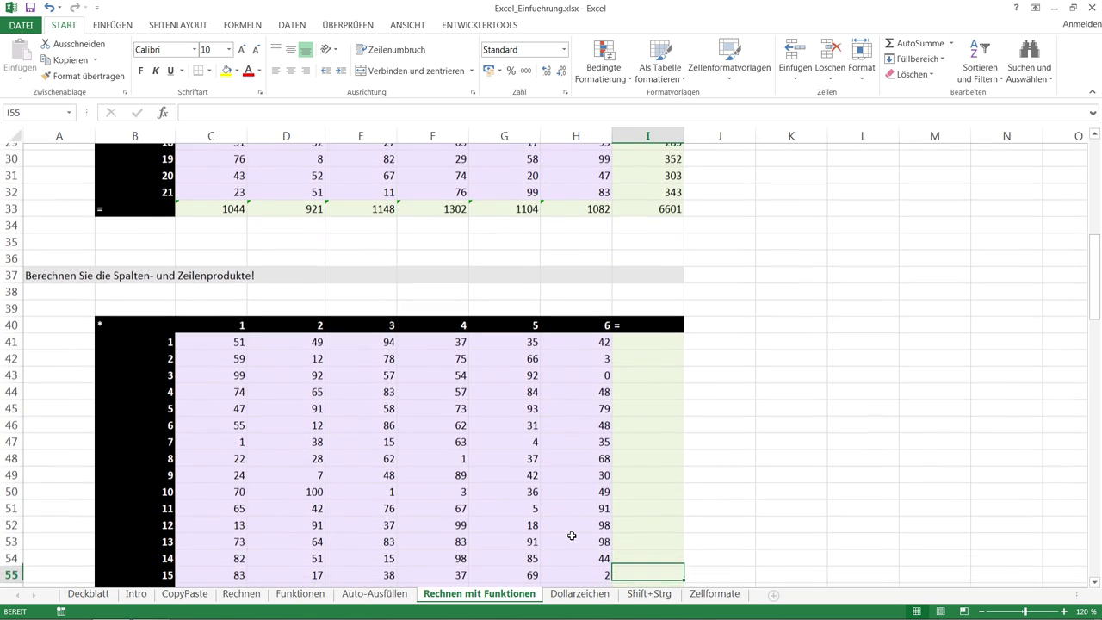
key(Down)
key(Down)
key(Down)
key(Down)
key(Down)
key(Down)
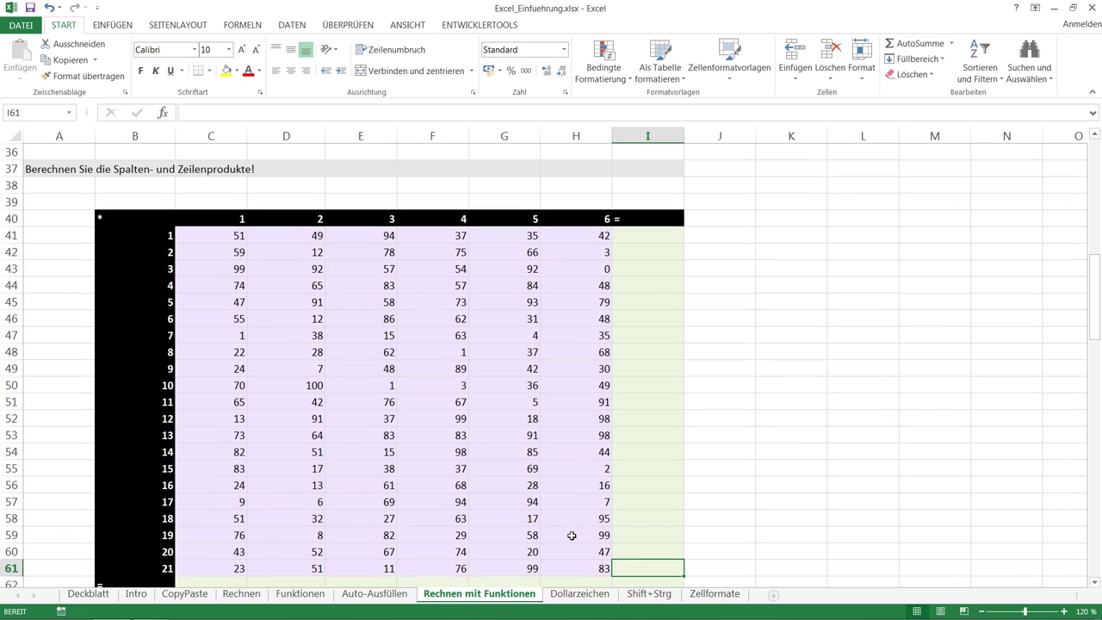
key(Down)
click(658, 221)
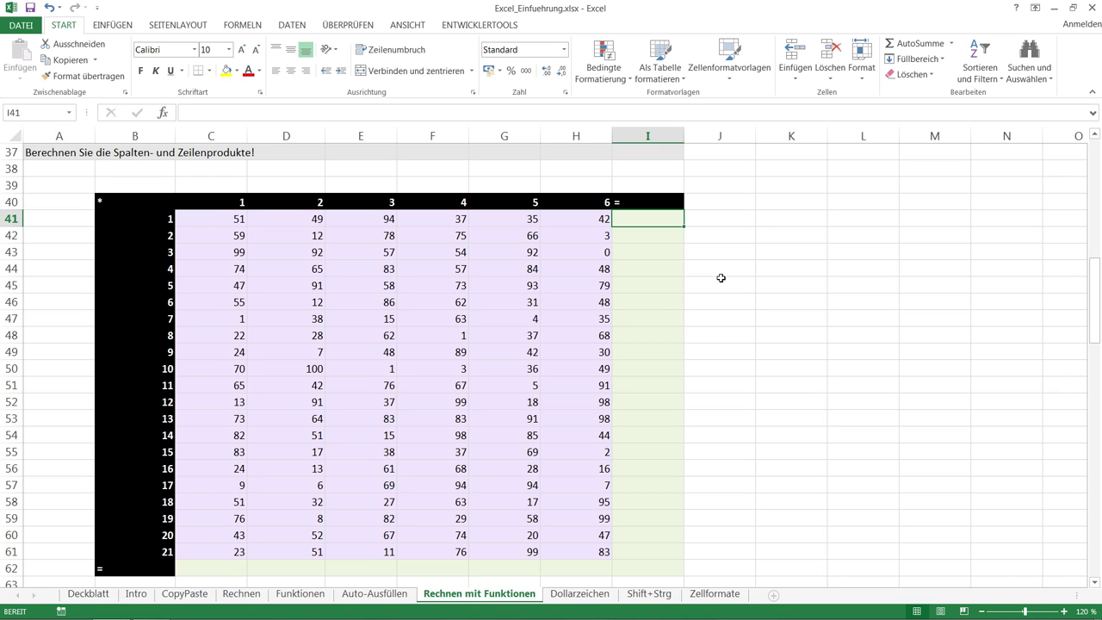
Abandon the chained =C41*D41*E41 multiplication in I41 and begin a =PRODUKT( formula instead.
text(=)
click(196, 216)
text(*)
click(275, 215)
text(*)
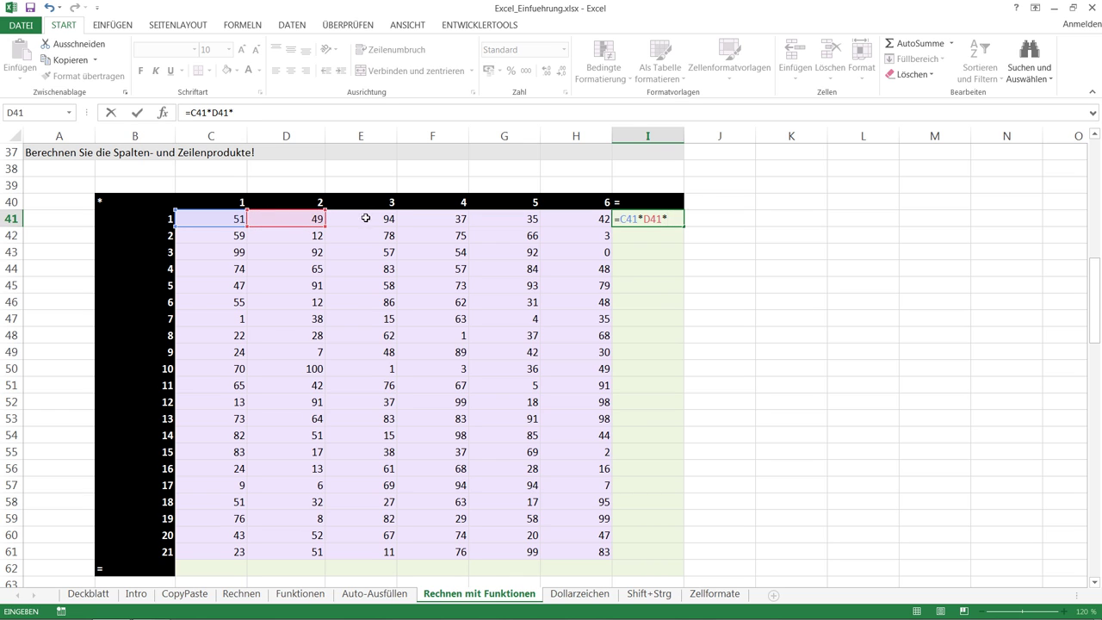
click(368, 216)
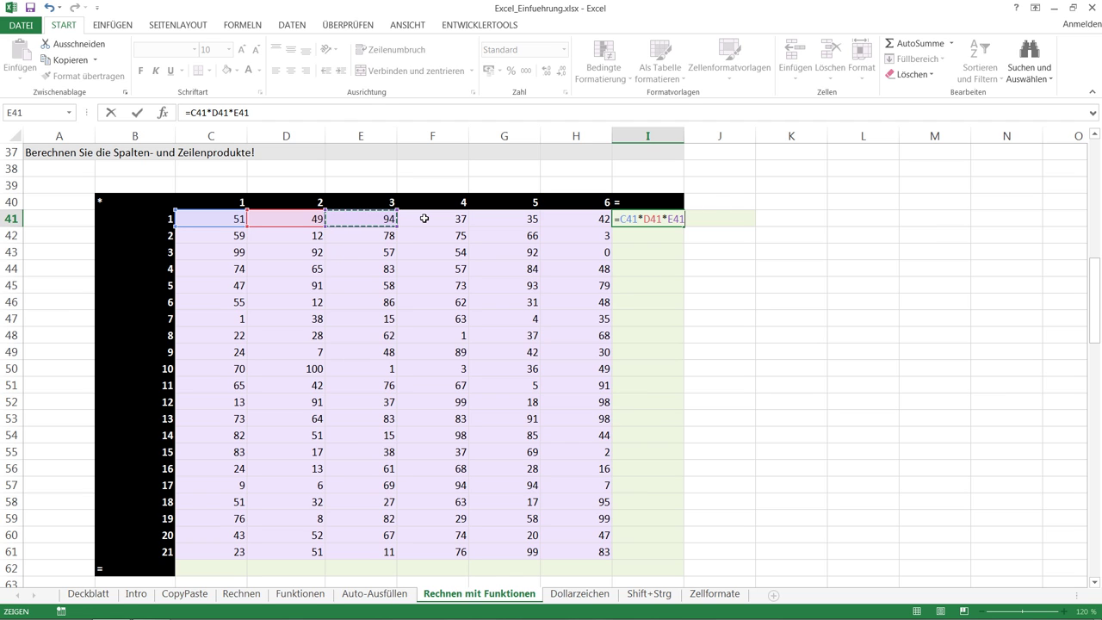
key(Escape)
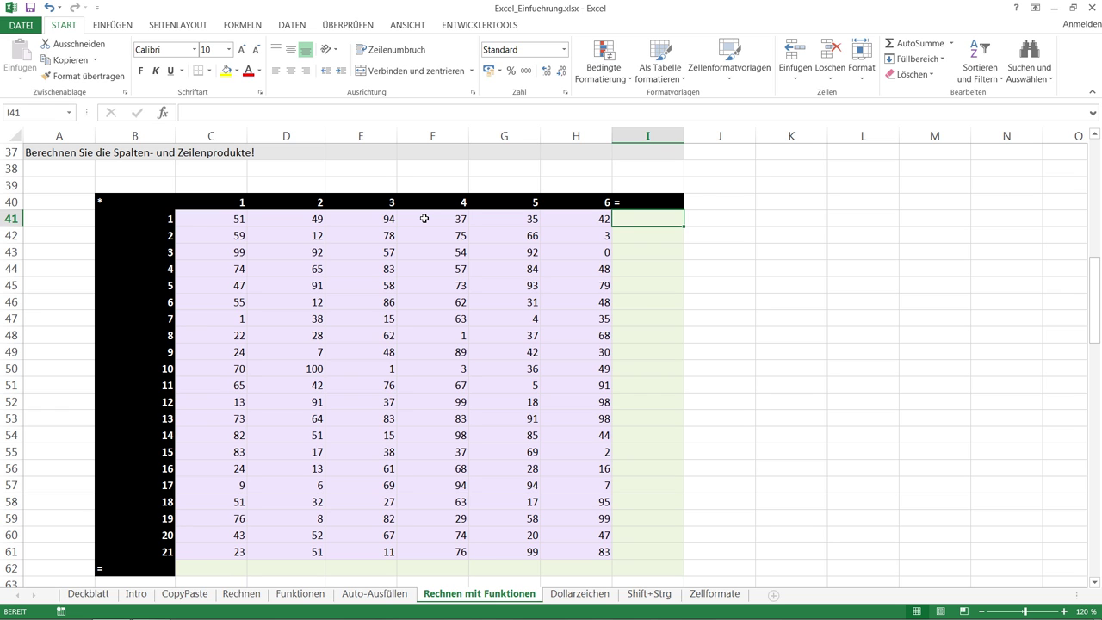
text(=produkt()
Complete =PRODUKT(C41:H41) in I41 and fill it down to I61.
click(240, 220)
drag(240, 221, 564, 223)
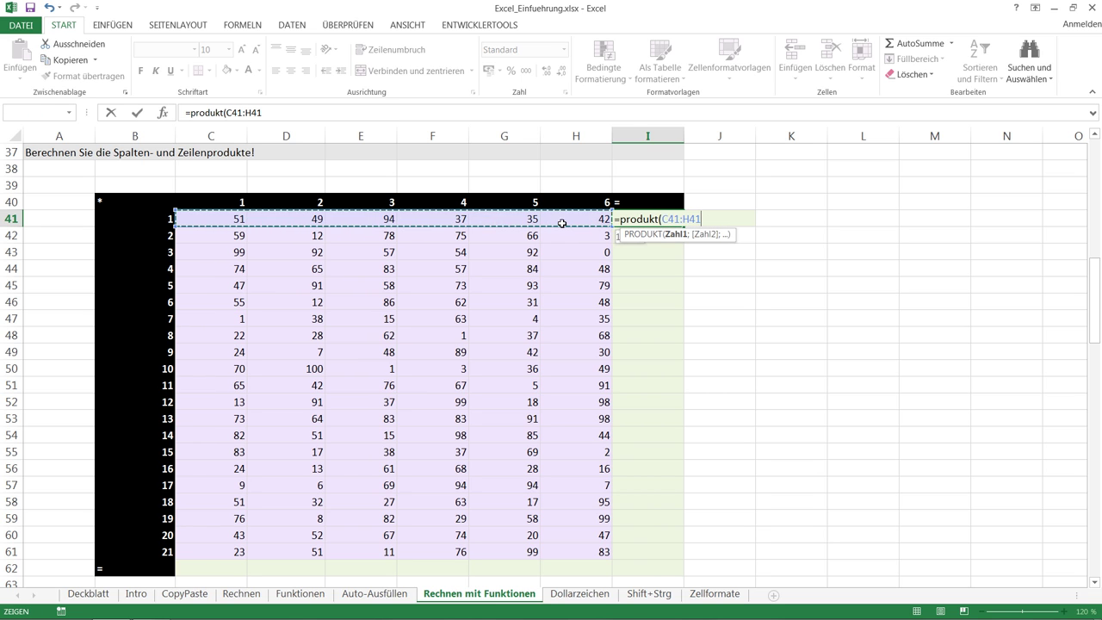
key(Return)
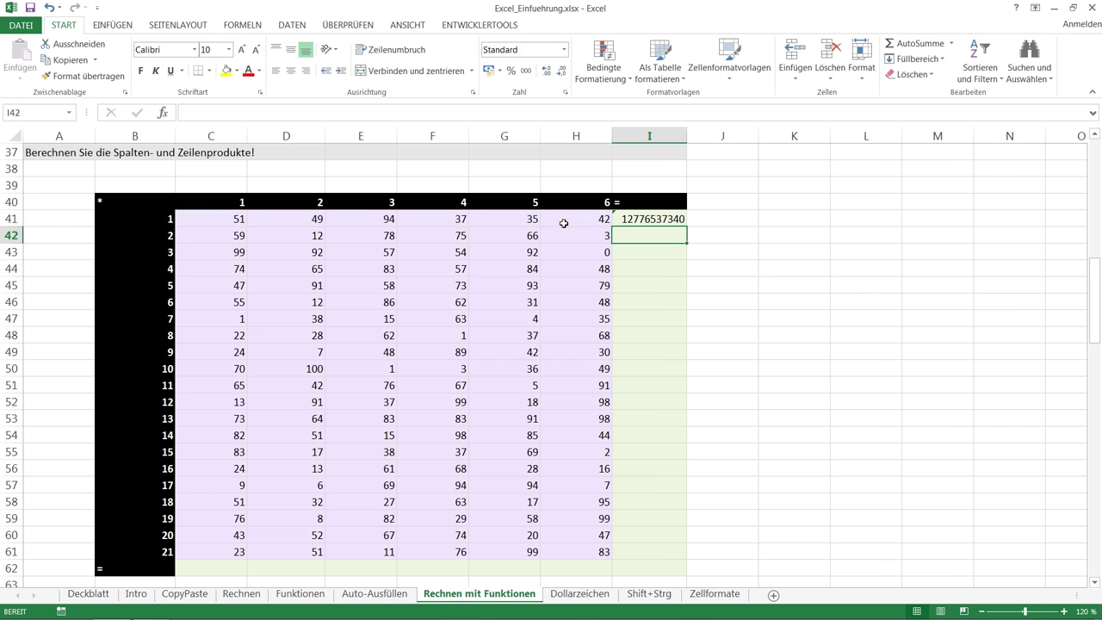
click(651, 219)
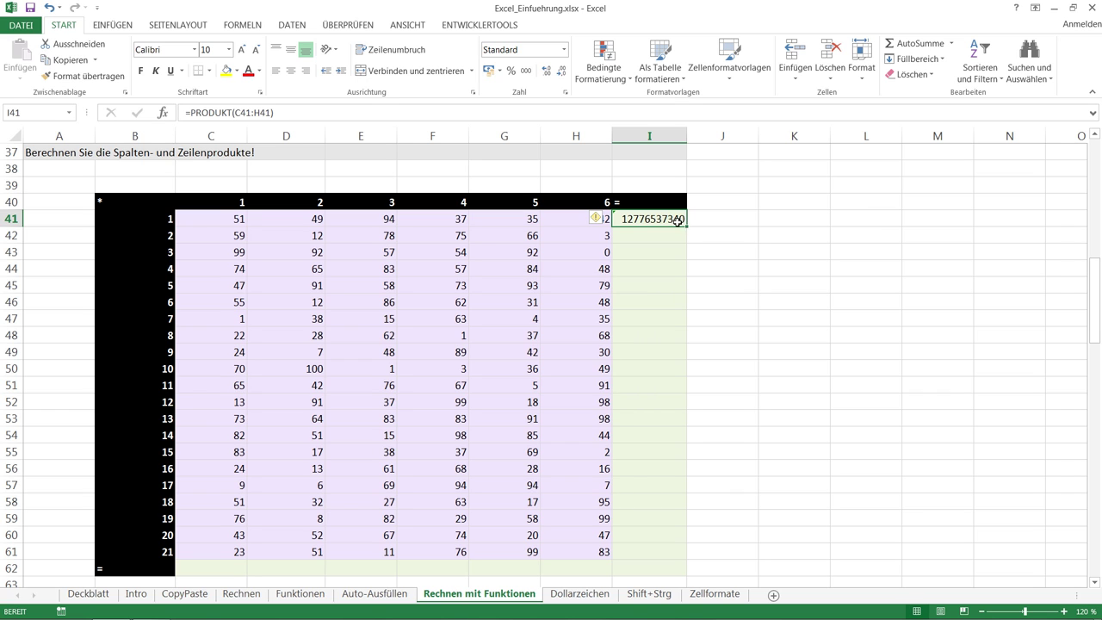
drag(689, 227, 673, 556)
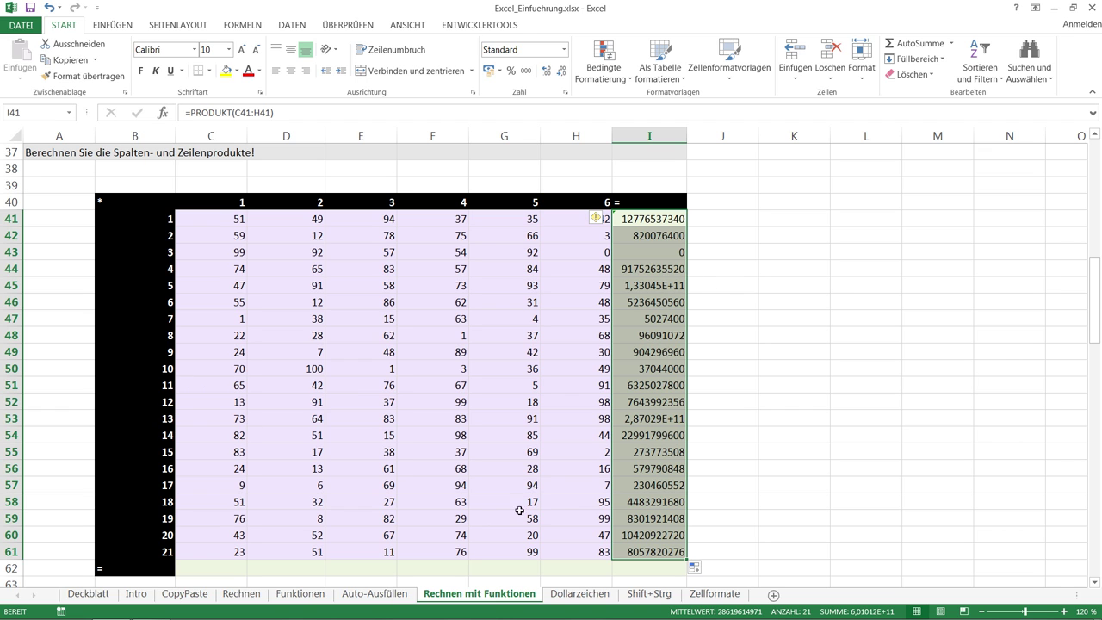
click(211, 567)
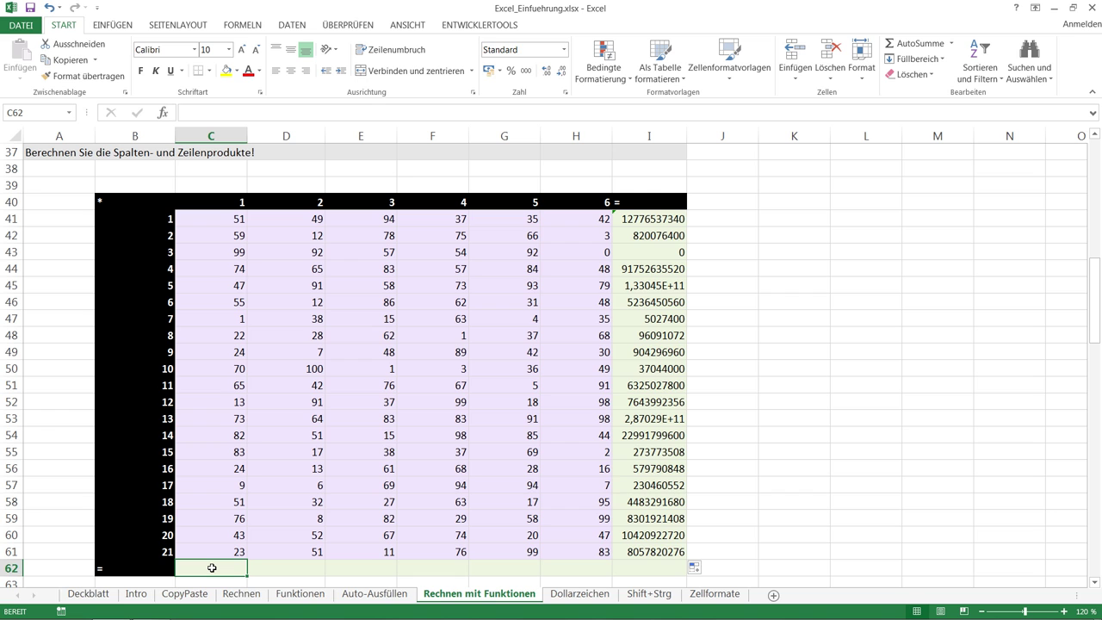
Enter =PRODUKT(C41:C61) in C62 and fill it across to H62.
text(=produkt()
click(220, 211)
drag(221, 215, 231, 553)
key(Return)
click(226, 552)
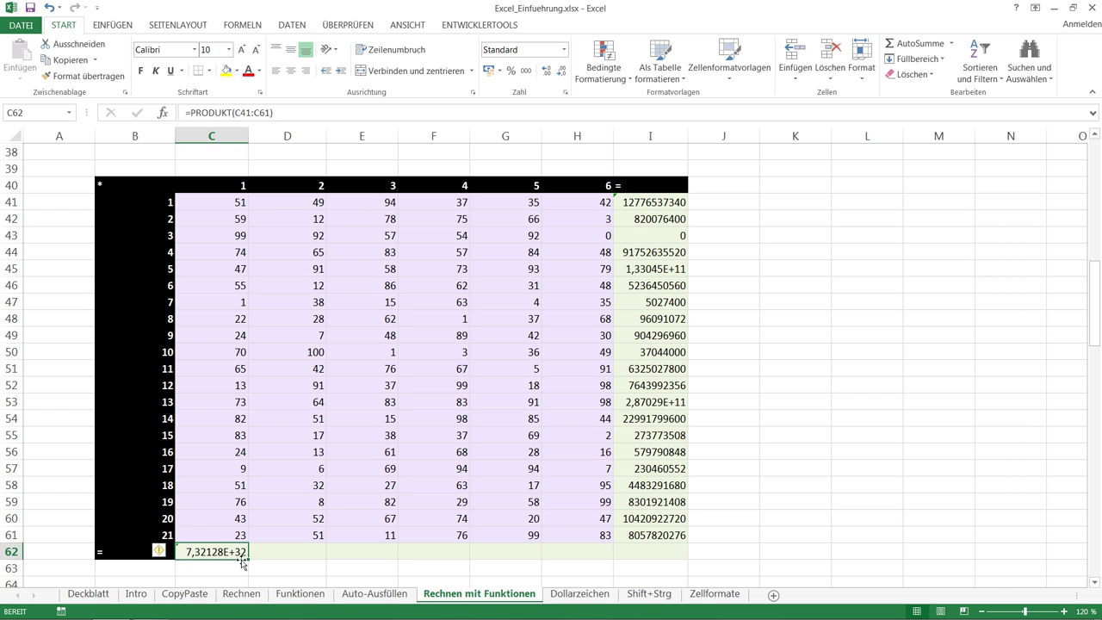
drag(247, 558, 600, 551)
Enter =PRODUKT(C41:H61) in I62 for the product of the whole block.
click(618, 555)
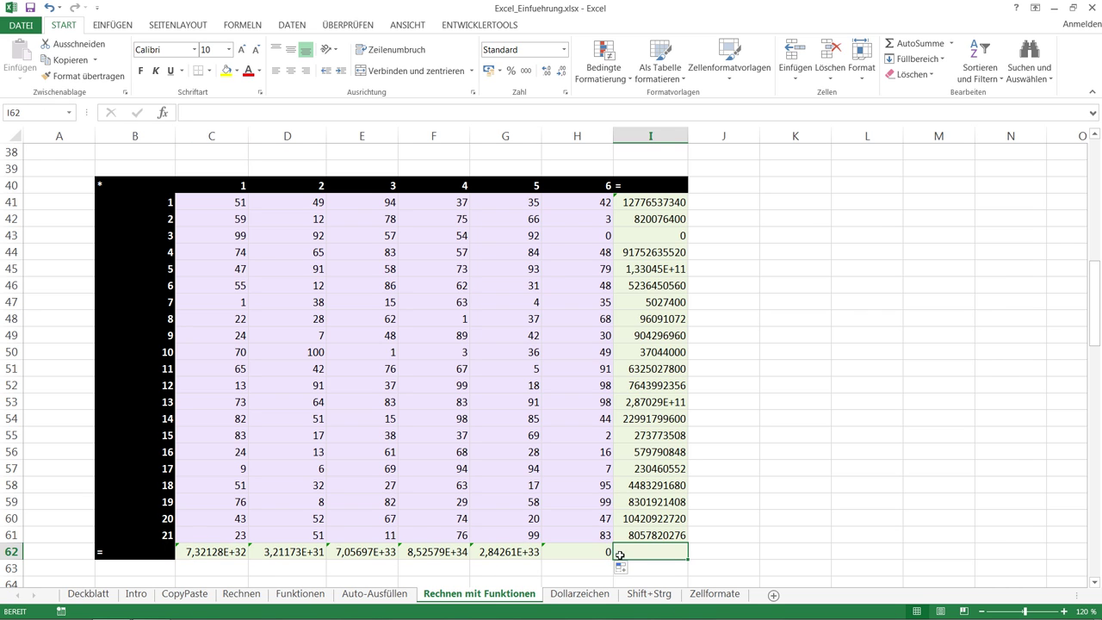
text(=p)
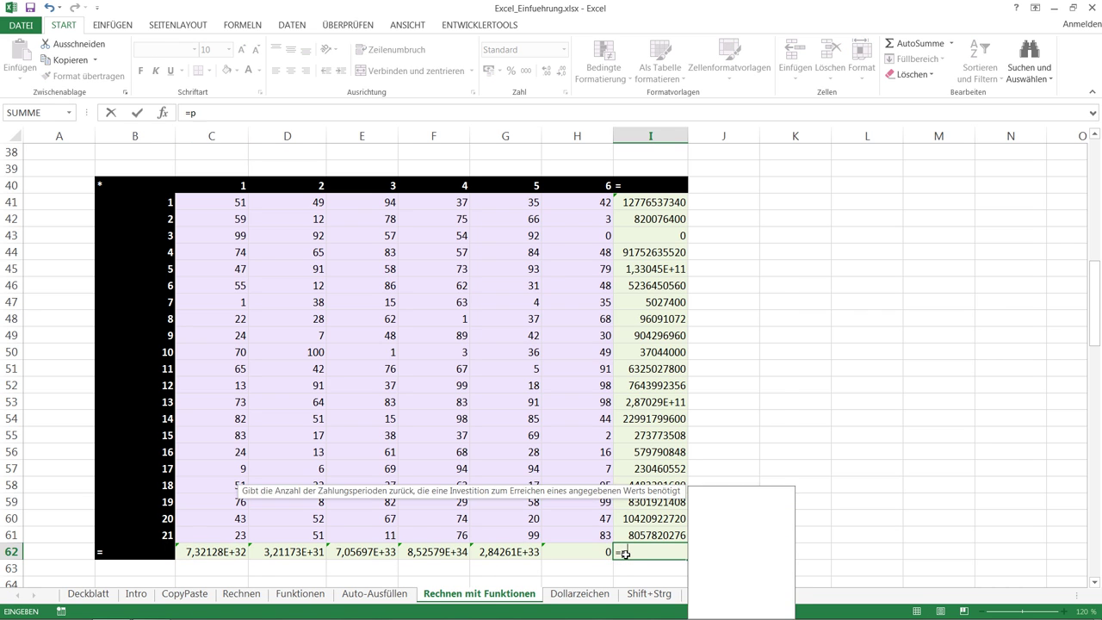
text(rodukt()
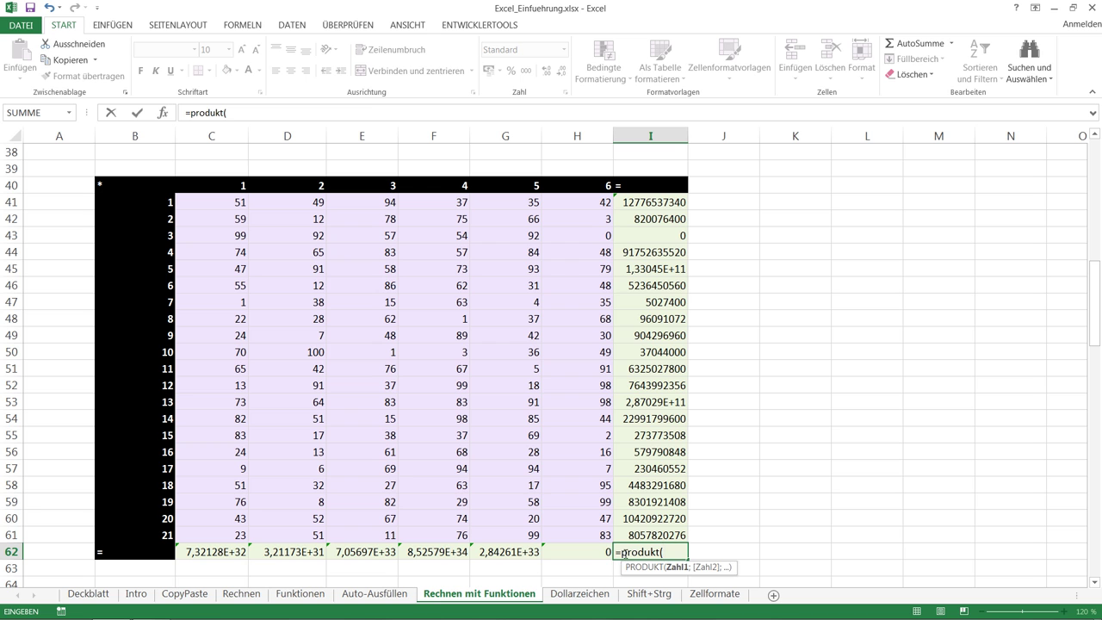
drag(234, 204, 560, 527)
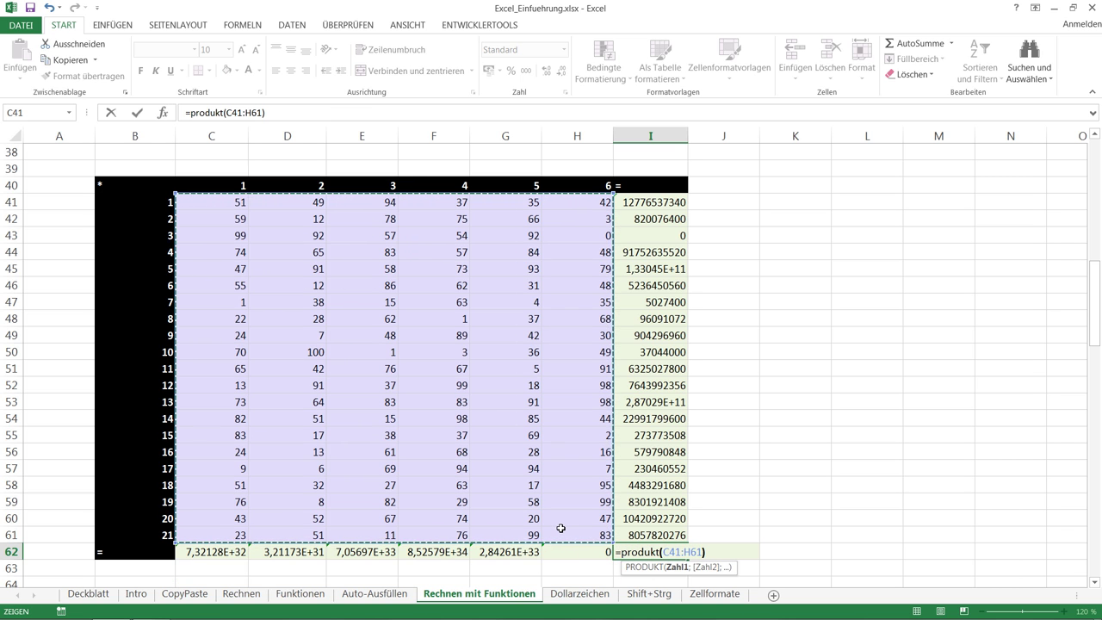
text())
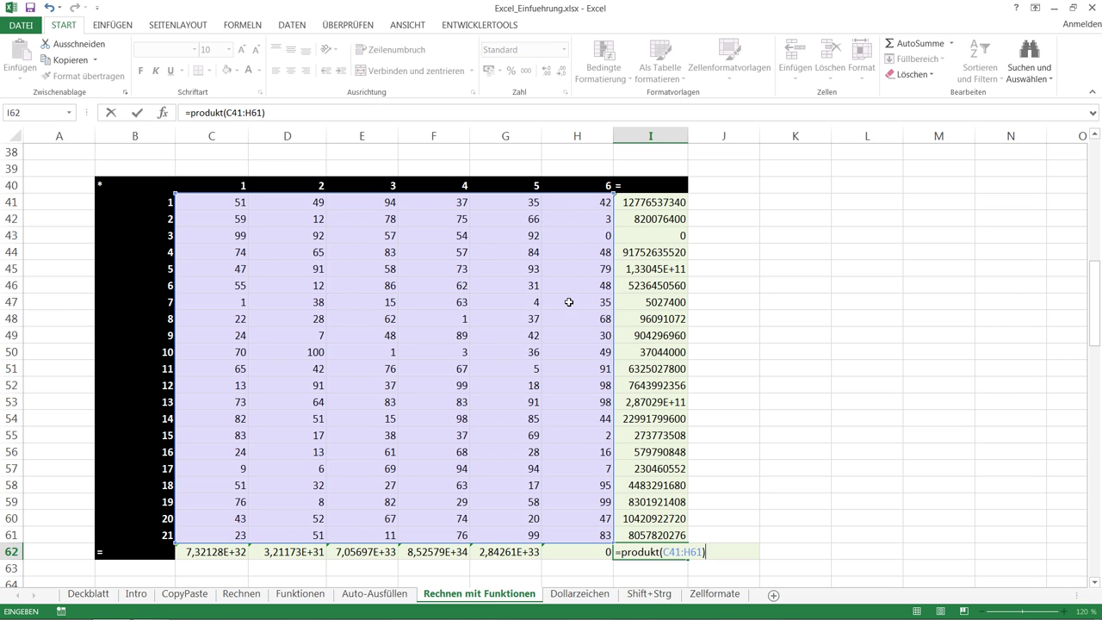
key(Return)
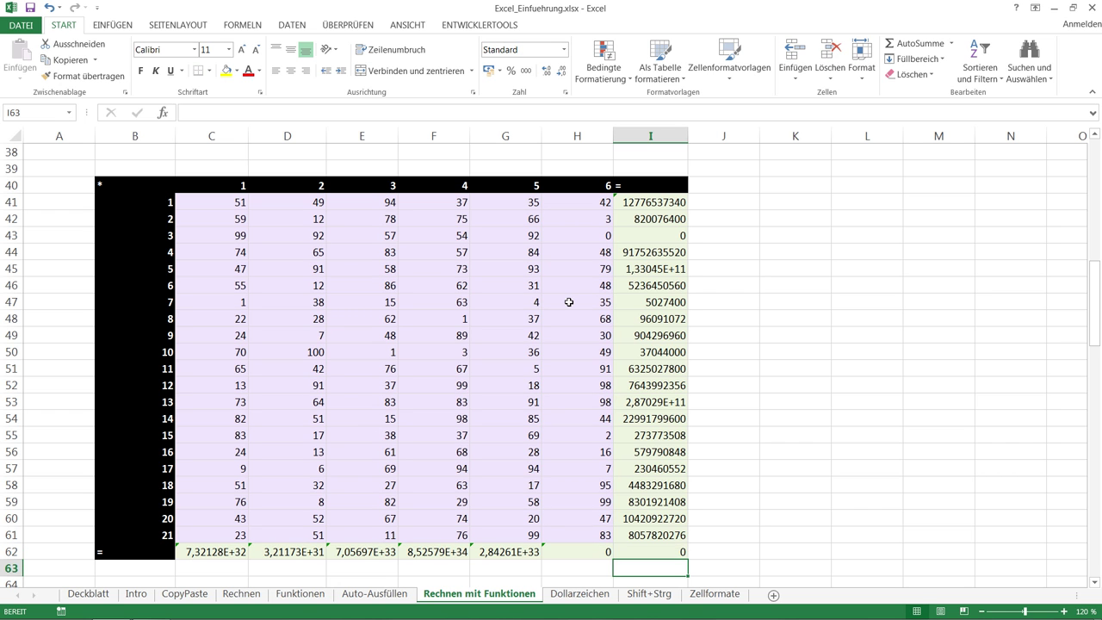
Scroll down to the Summenprodukt exercise with its empty Produkt column.
key(Down)
key(Down)
key(Down)
key(Down)
key(Down)
key(Down)
key(Down)
key(Down)
key(Down)
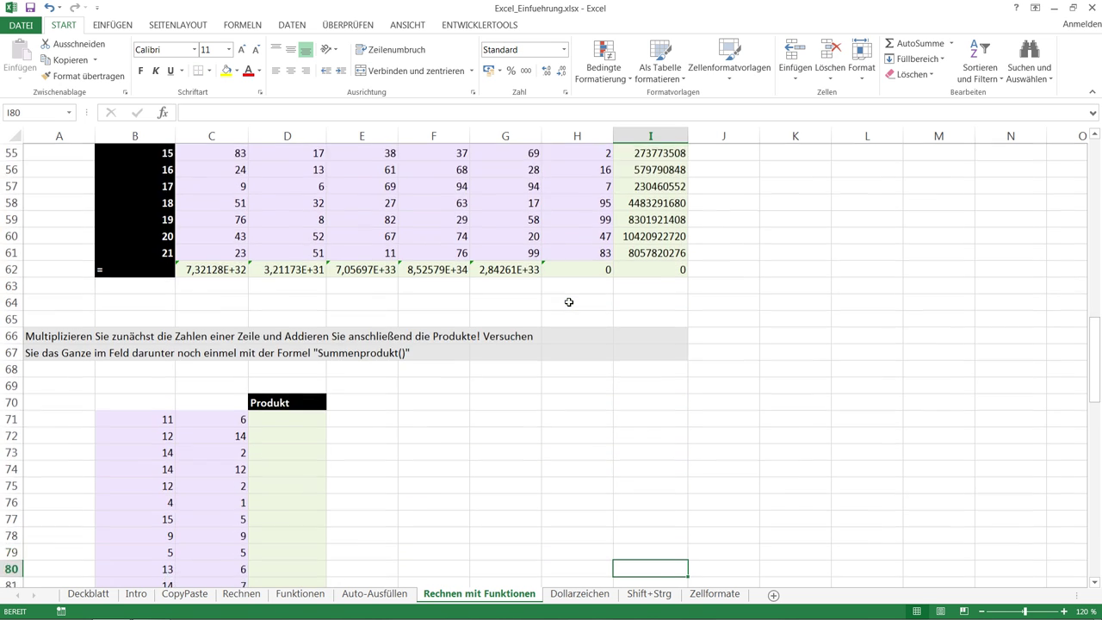
key(Down)
key(Down)
key(Down)
key(Down)
key(Down)
key(Down)
key(Down)
key(Down)
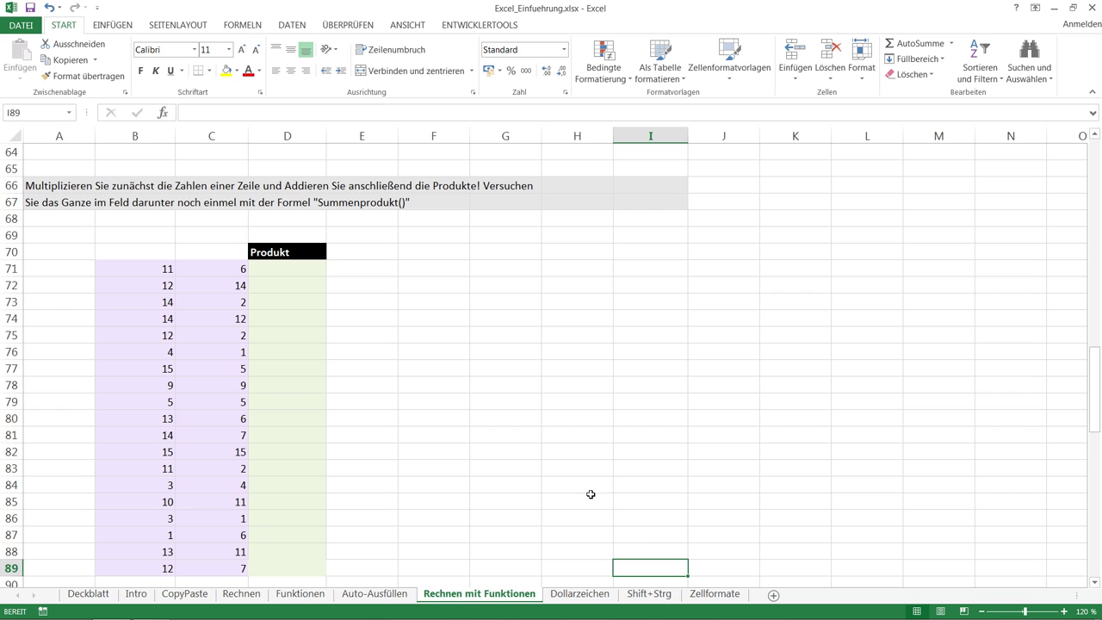
Enter =B71*C71 in D71, the first Produkt cell.
click(286, 268)
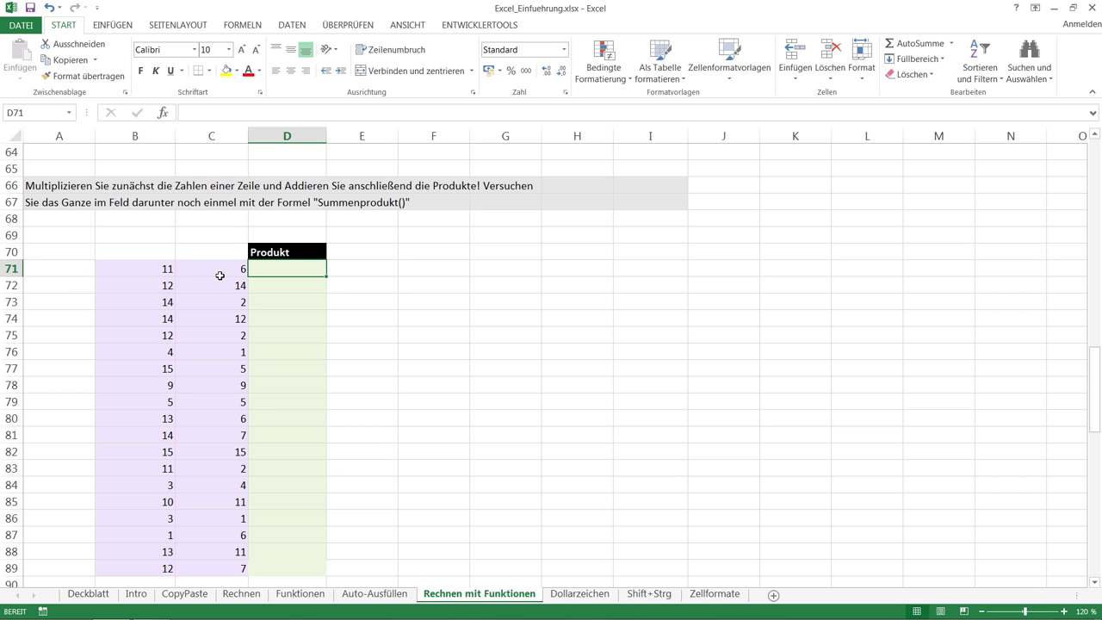
text(=)
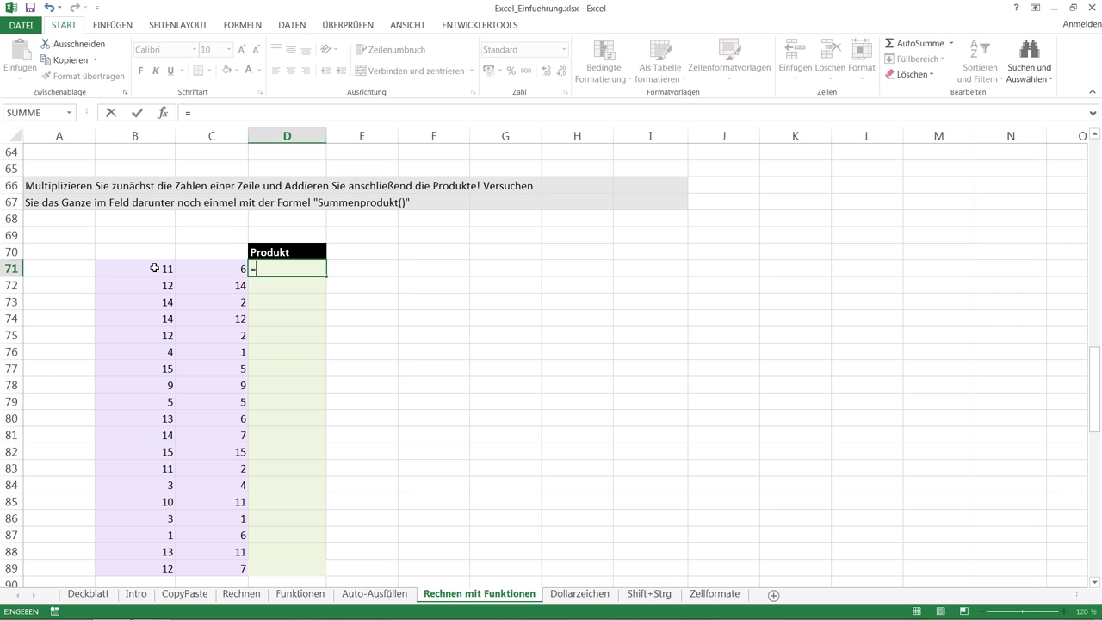
click(155, 268)
text(*)
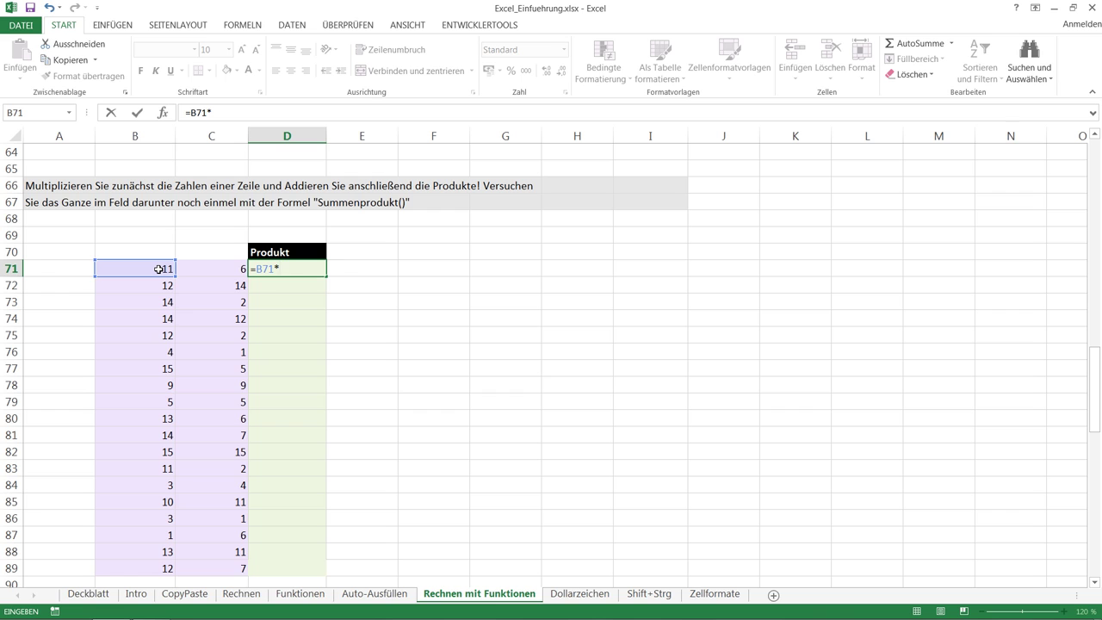
click(205, 269)
key(Return)
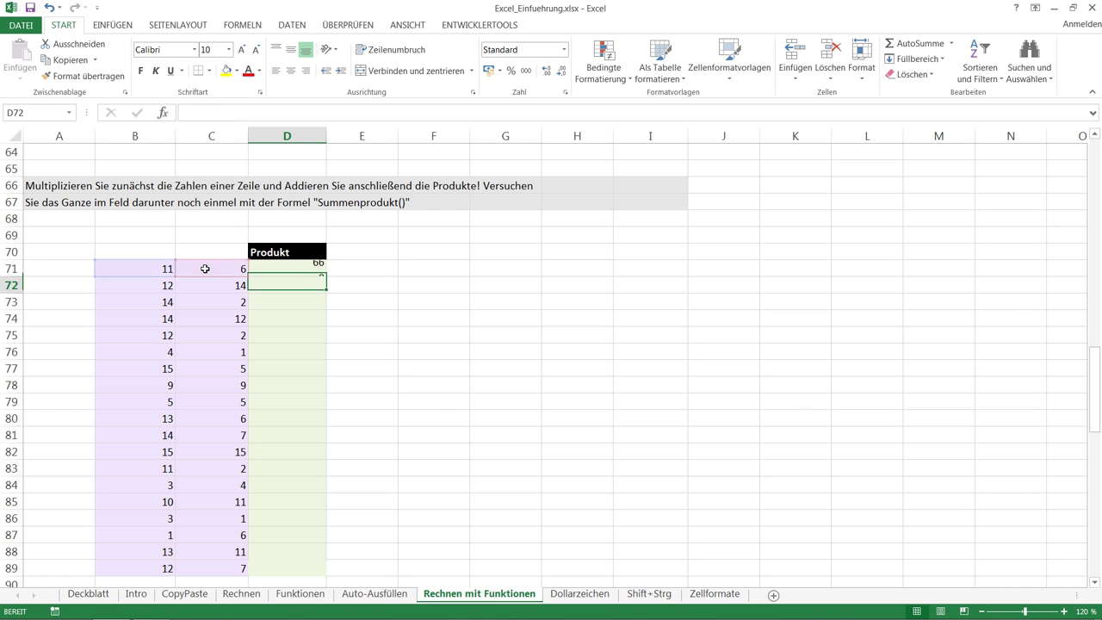
Fill the product formula down to D89 and move to the Summe cell D91.
click(279, 268)
drag(325, 275, 317, 574)
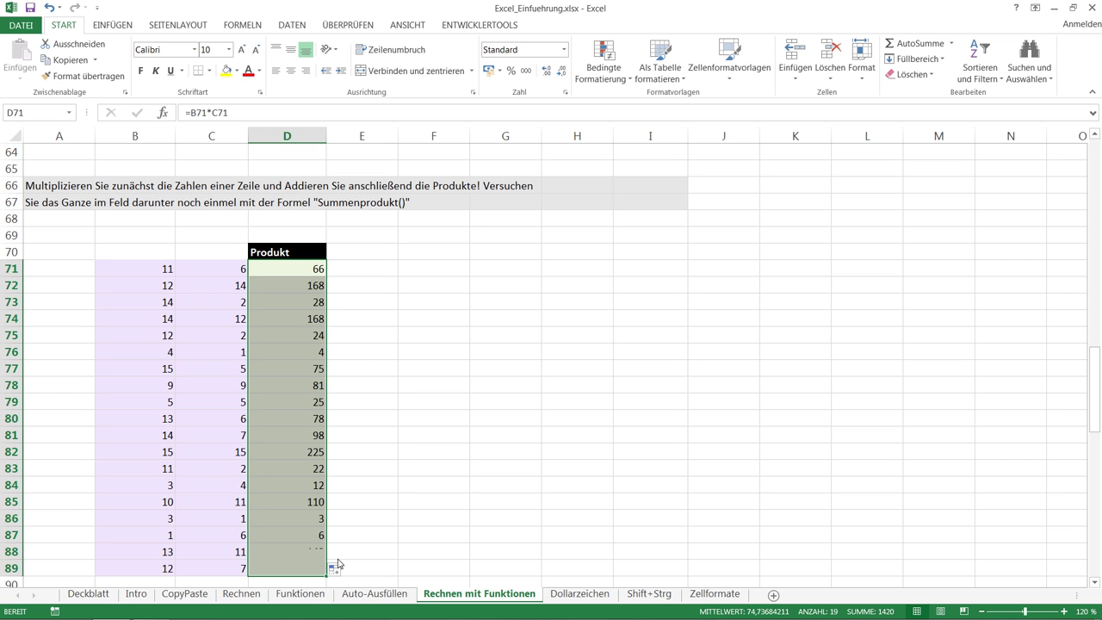
click(302, 579)
key(Right)
key(Down)
key(Down)
key(Down)
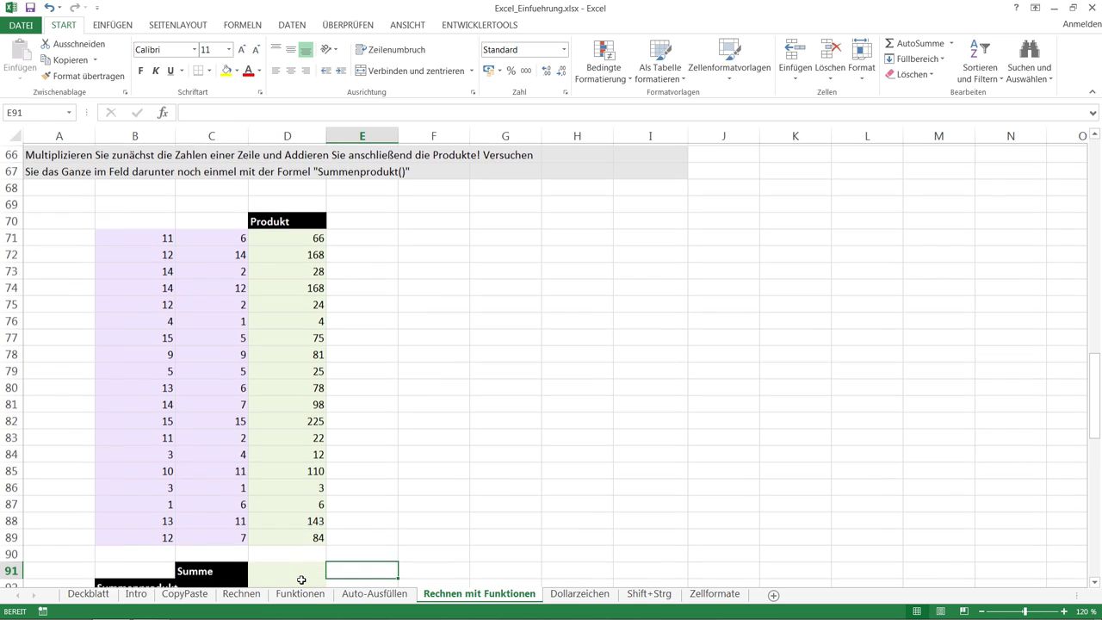
key(Down)
key(Up)
key(Up)
key(Up)
key(Left)
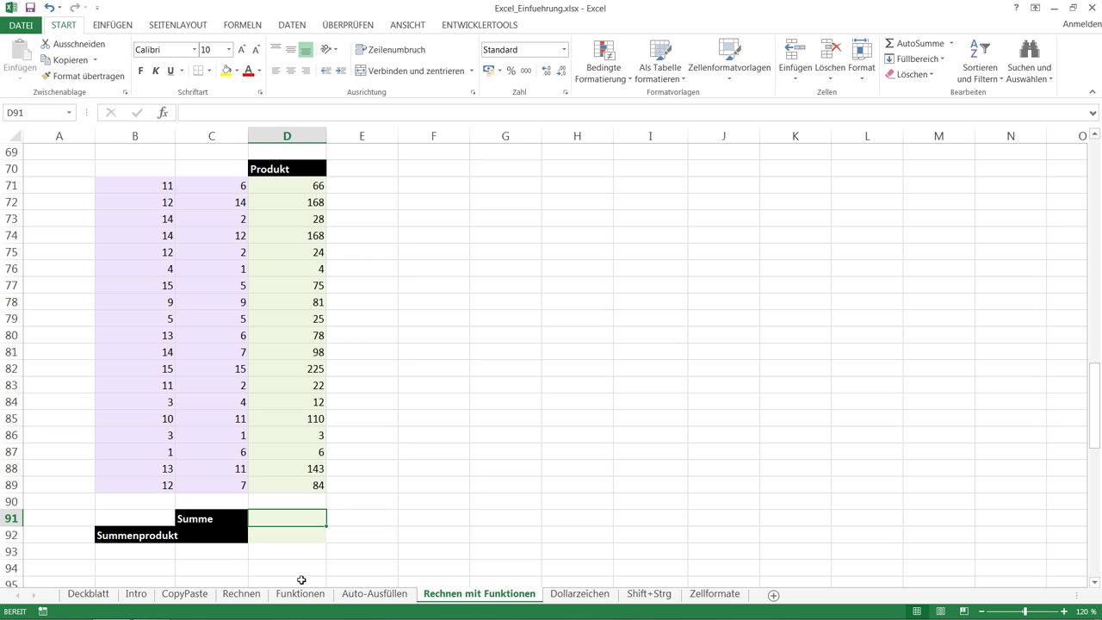
Enter =SUMME(D71:D89) in D91, totalling the Produkt column to 1420.
text(=summe()
mouse_move(314, 488)
mouse_down()
mouse_move(300, 404)
mouse_move(307, 179)
mouse_up()
text())
key(Return)
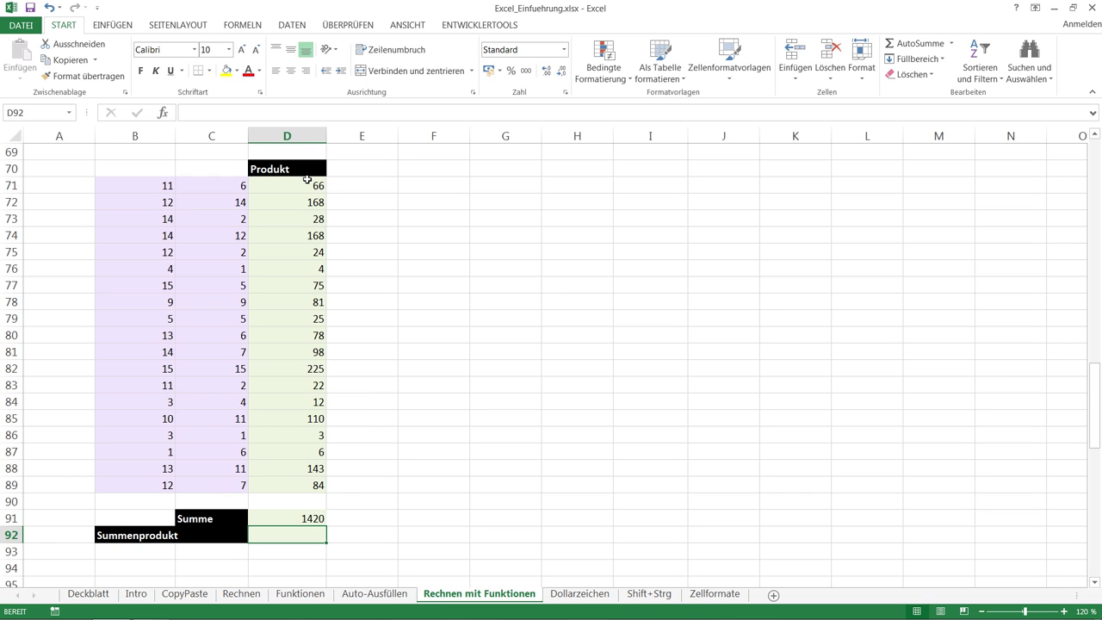
Enter =SUMMENPRODUKT(B71:B89;C71:C89) in D92, returning 1420.
text(=summenprodukt)
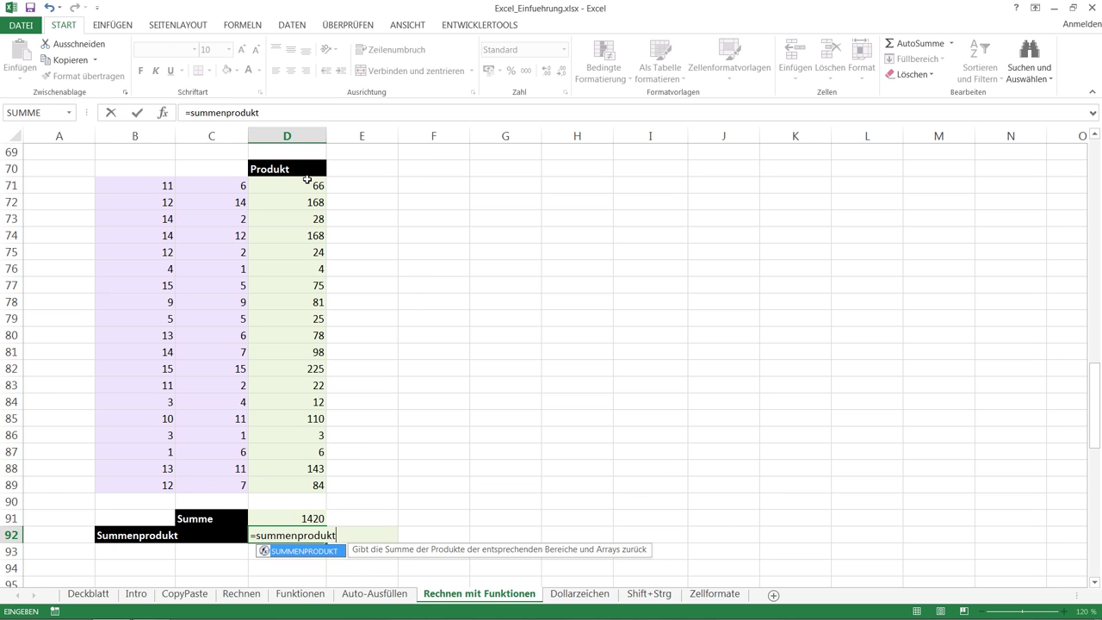
text(()
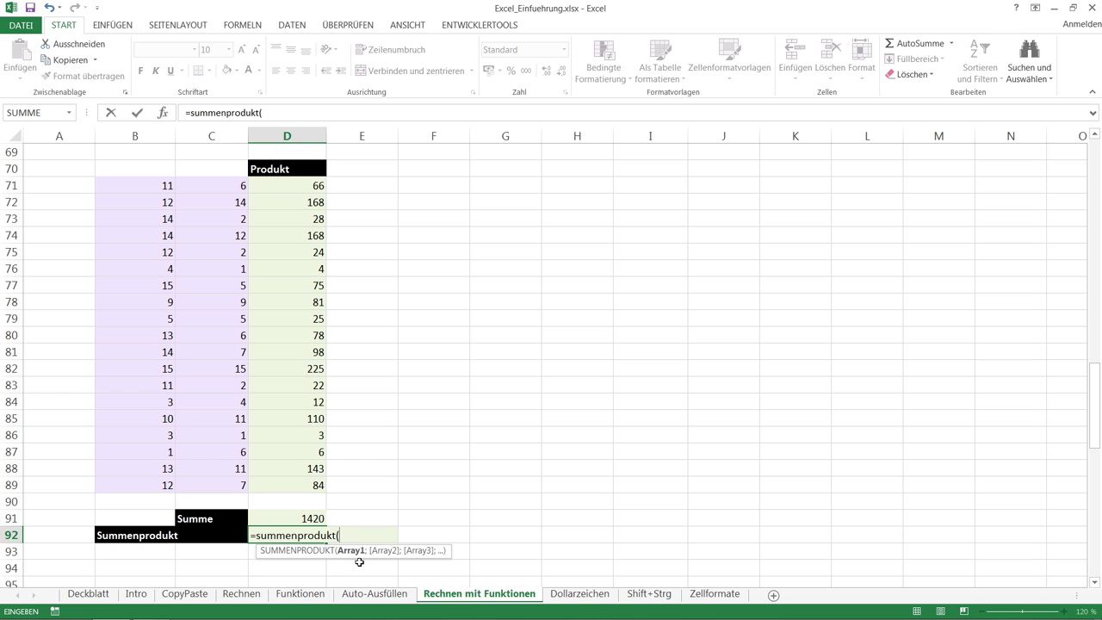
click(161, 187)
drag(161, 187, 163, 479)
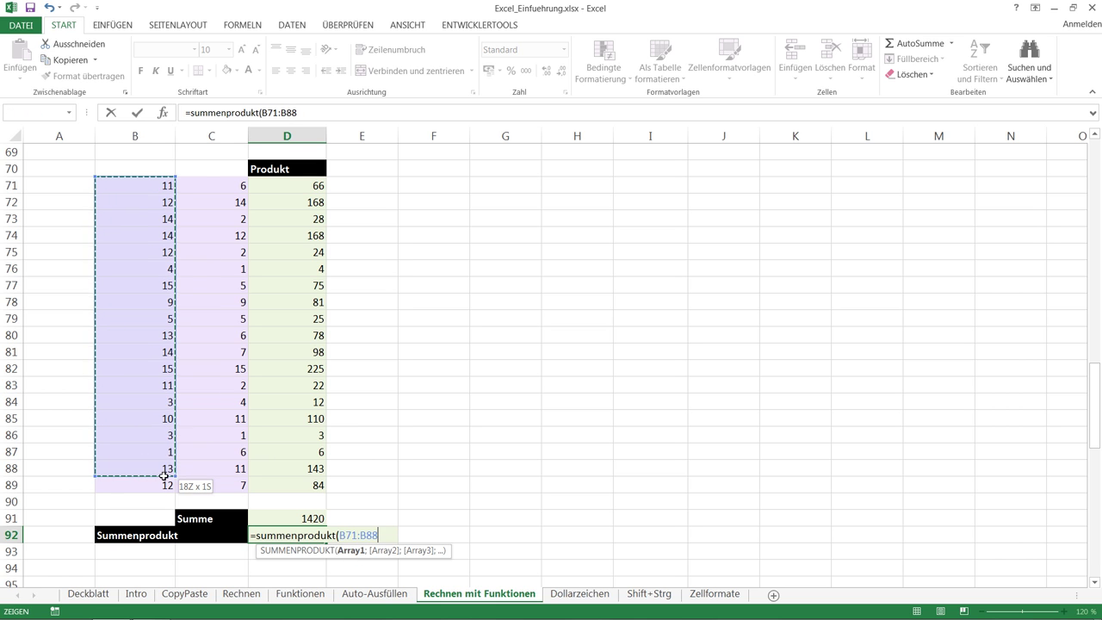
text(;)
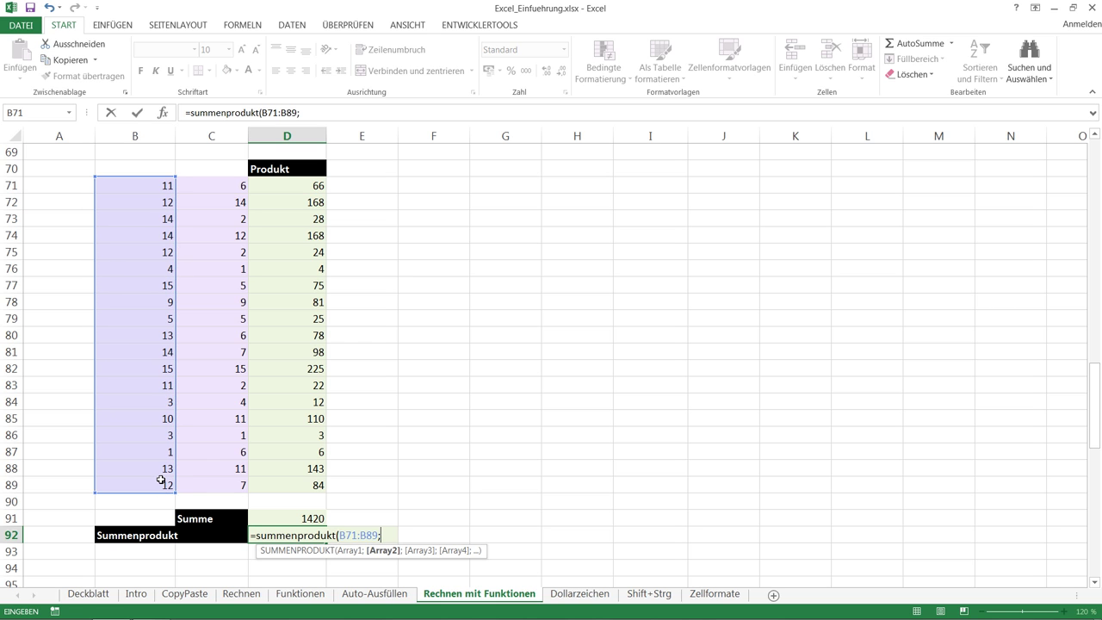
drag(206, 186, 198, 488)
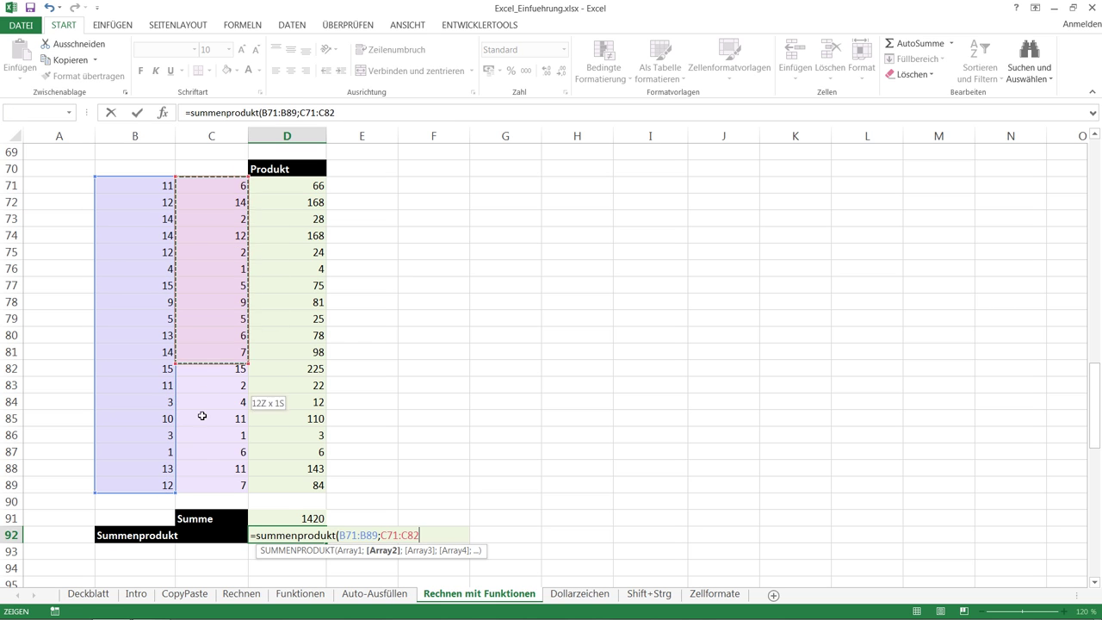
text())
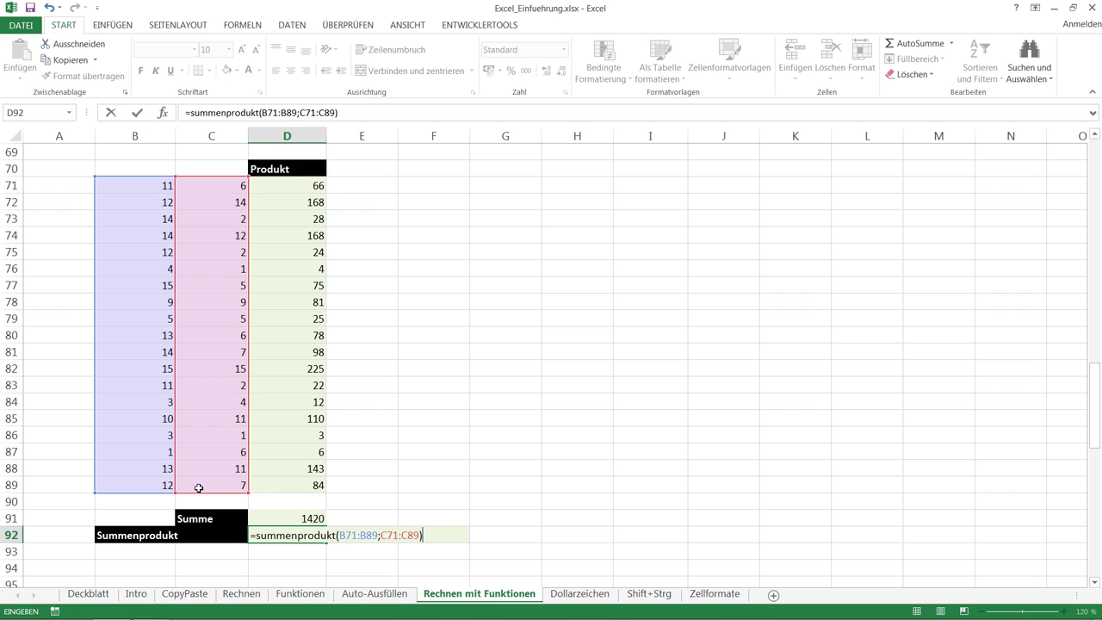
key(Return)
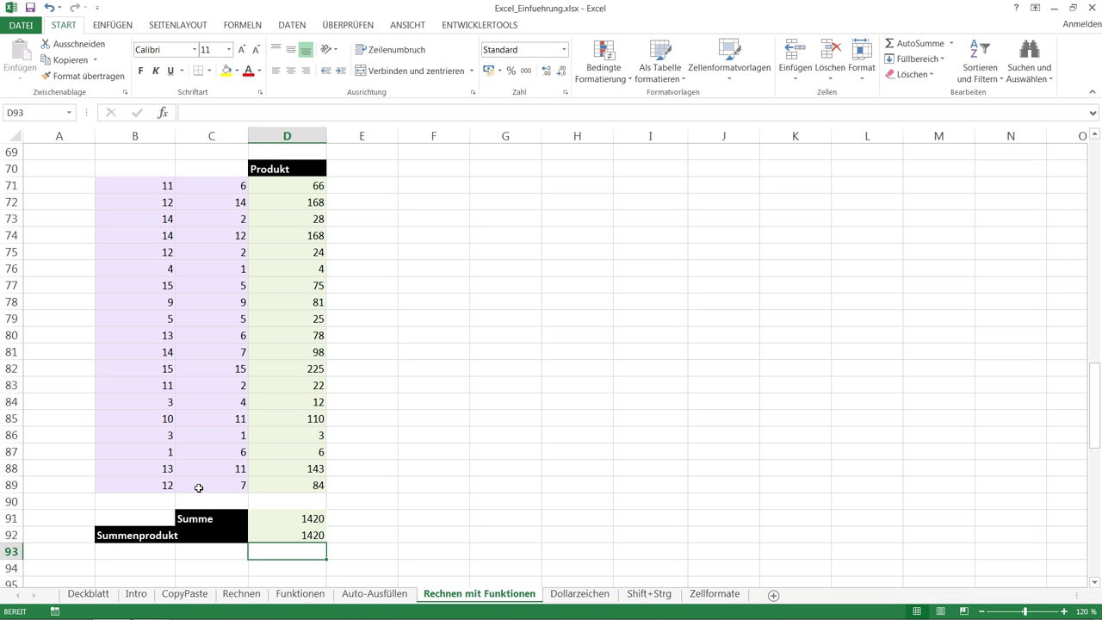
key(Down)
key(Down)
Scroll down to the Gesamtpreis shopping exercise and select the empty result cell C114.
key(Down)
key(Down)
key(Down)
key(Down)
key(Down)
key(Down)
key(Down)
key(Down)
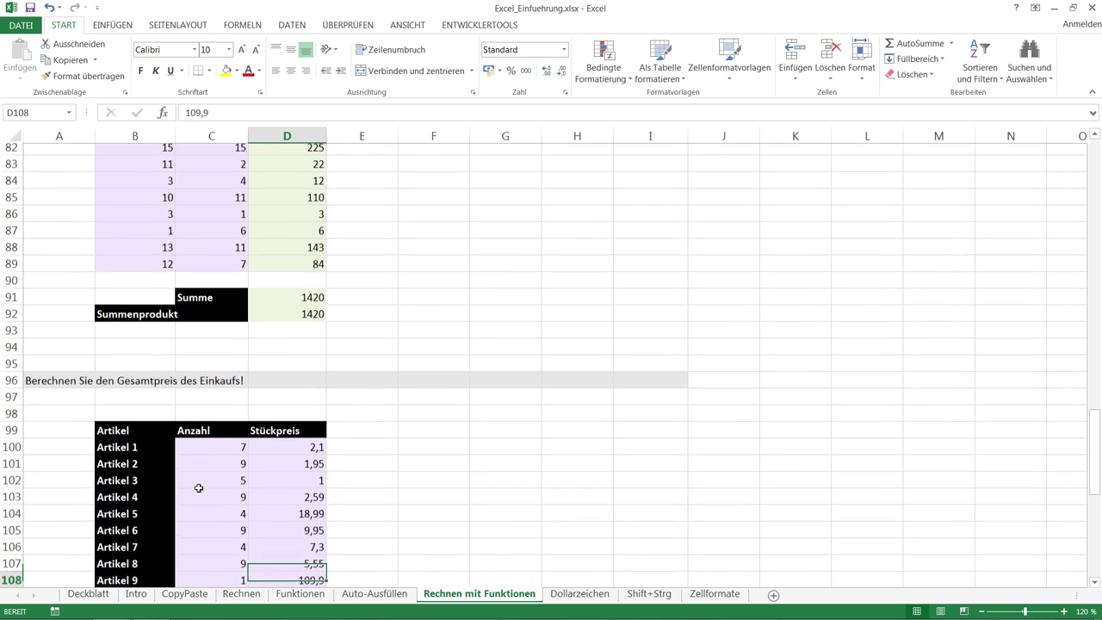
key(Down)
key(Down)
key(Down)
key(Down)
key(Down)
key(Down)
key(Down)
key(Down)
key(Down)
key(Down)
key(Down)
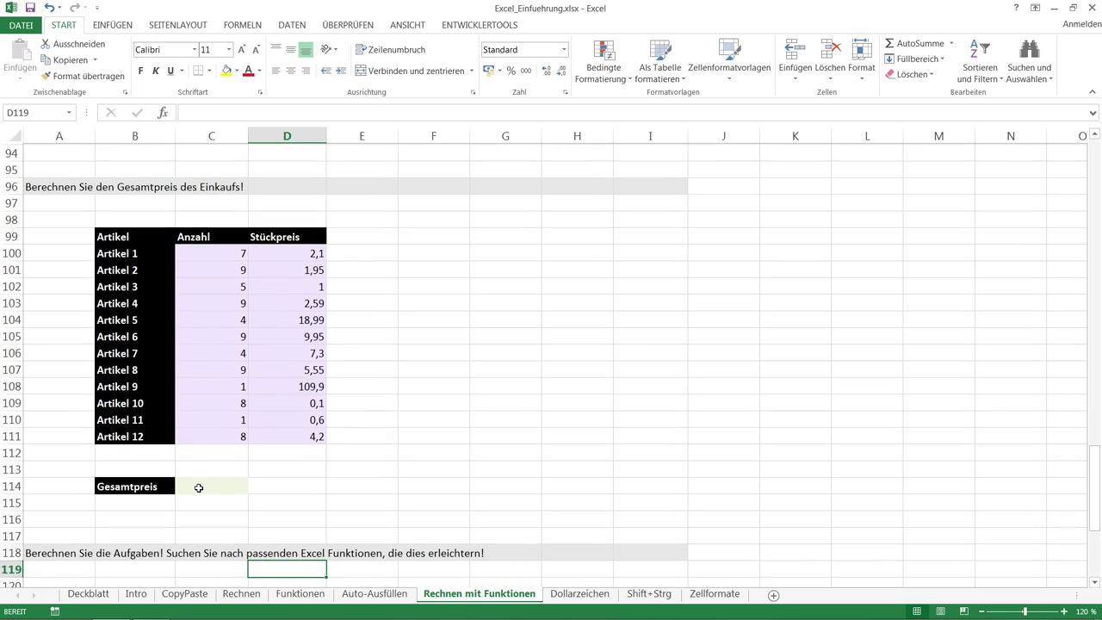
key(Up)
key(Up)
key(Up)
key(Up)
key(Up)
key(Down)
key(Down)
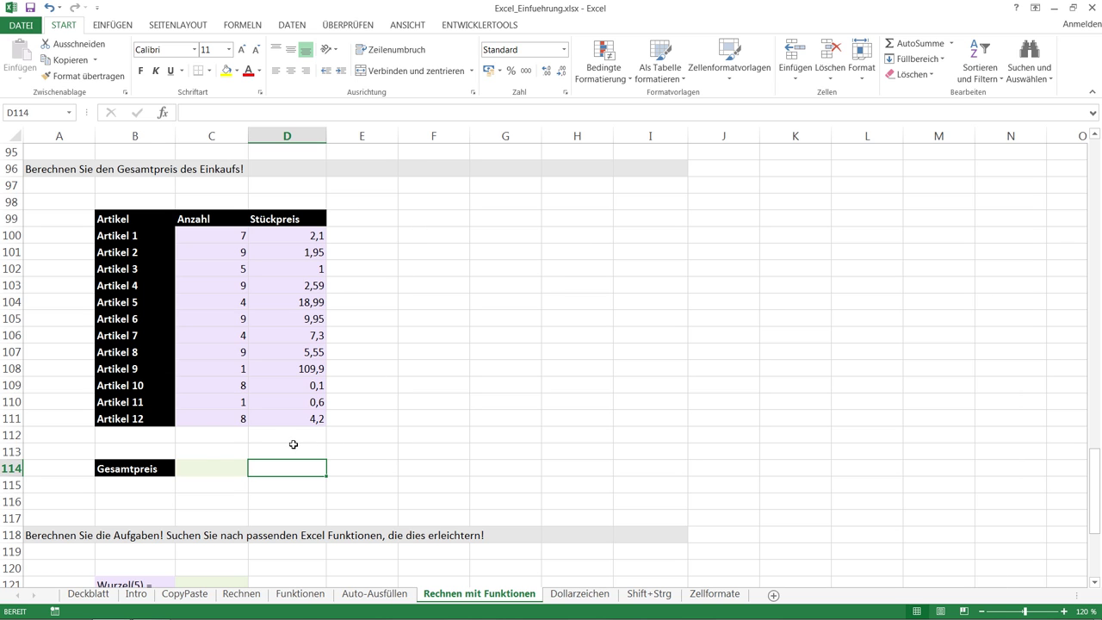
click(196, 469)
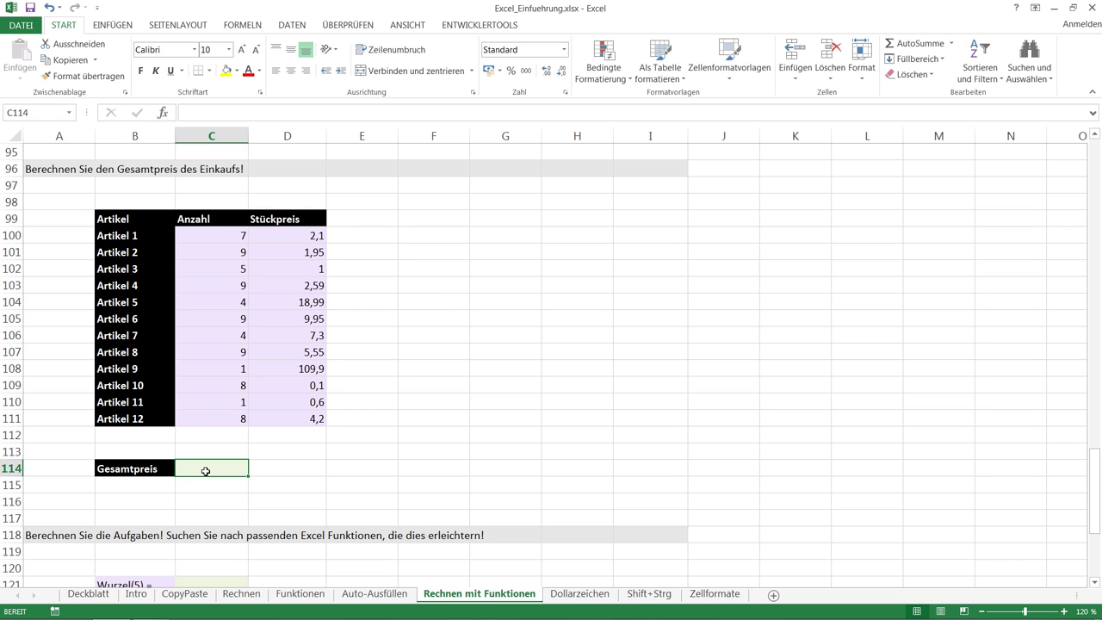
Enter =SUMMENPRODUKT(C100:C111;D100:D113) in C114, which returns #WERT! due to mismatched ranges.
text(=summenpr)
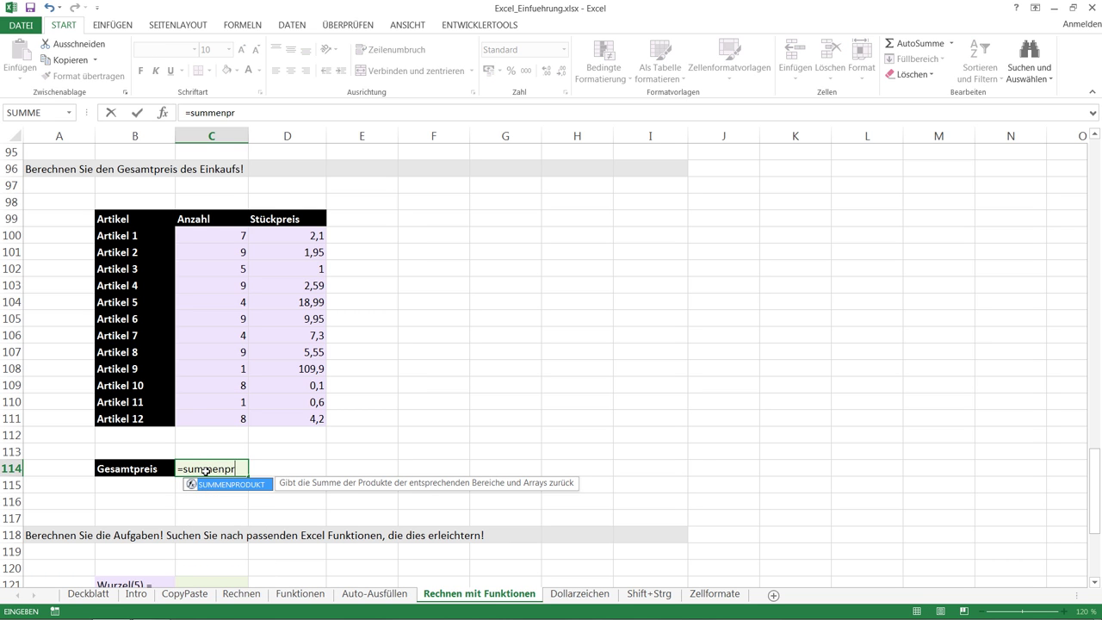
text(odukt()
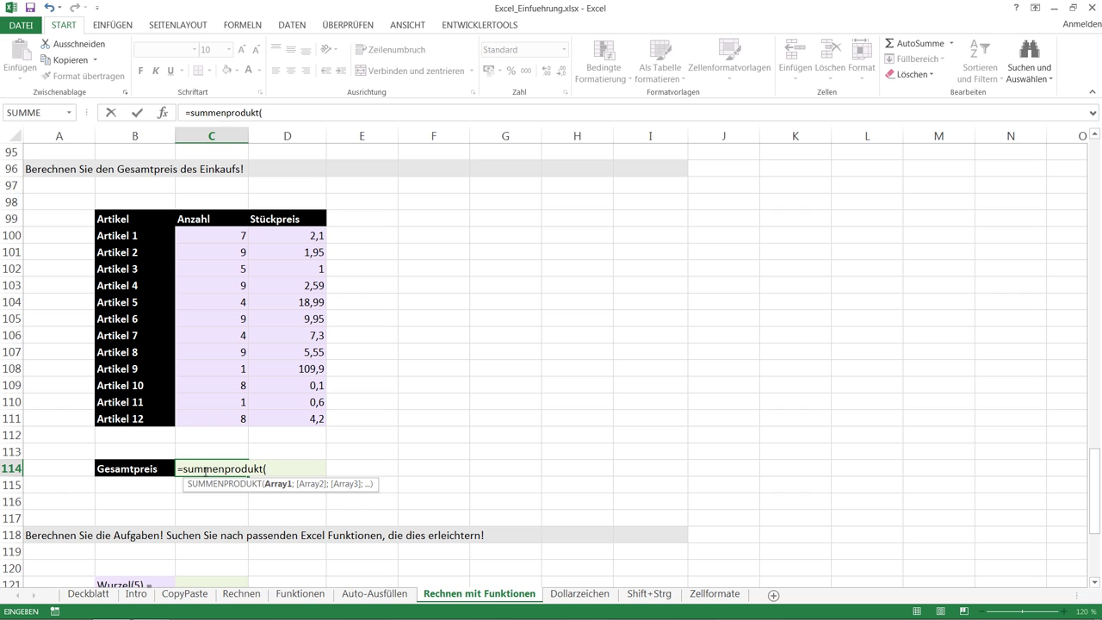
click(230, 230)
drag(226, 256, 231, 423)
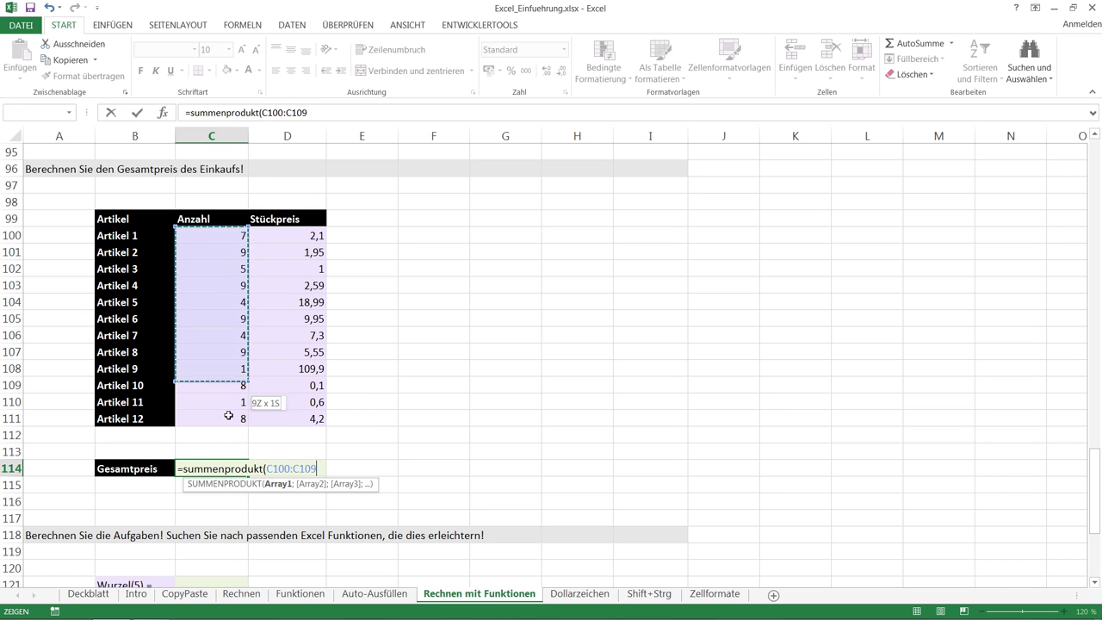
text(;)
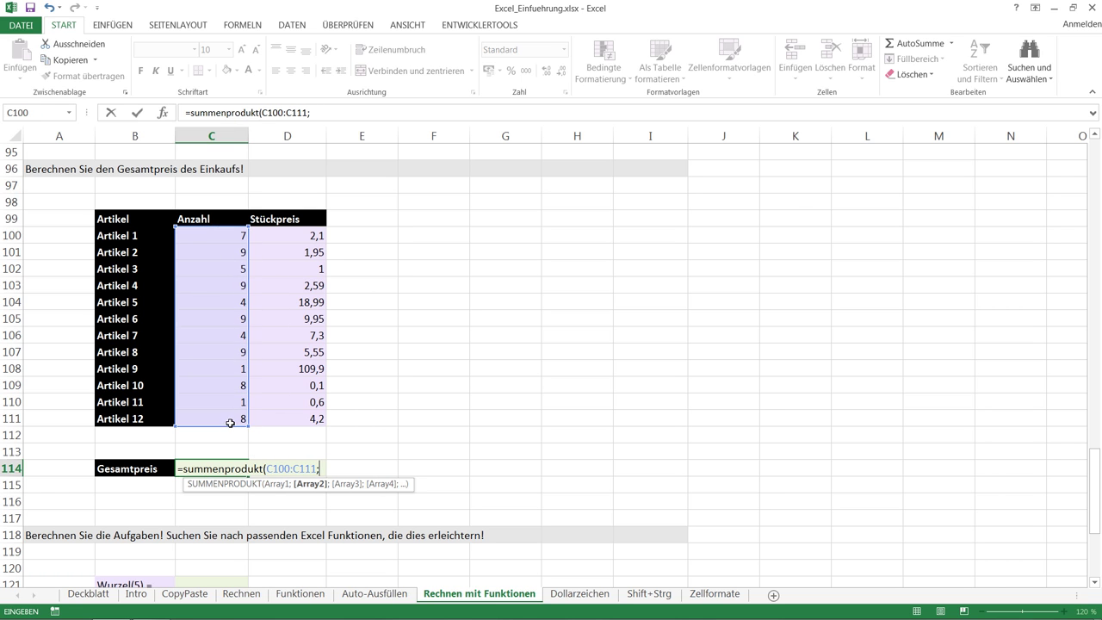
drag(300, 237, 284, 412)
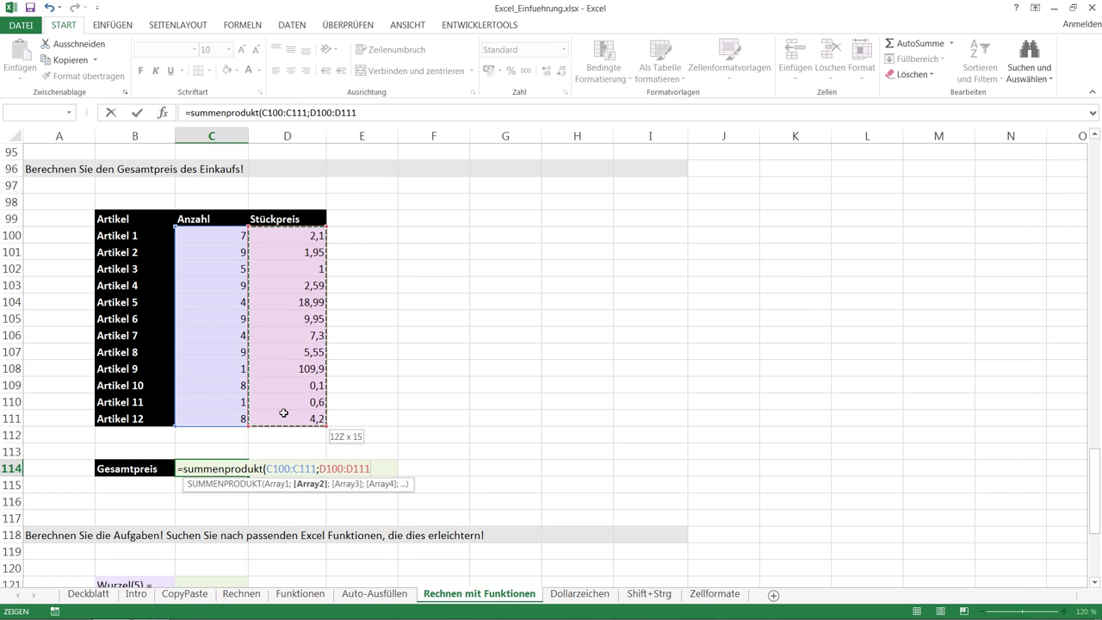
drag(284, 413, 277, 447)
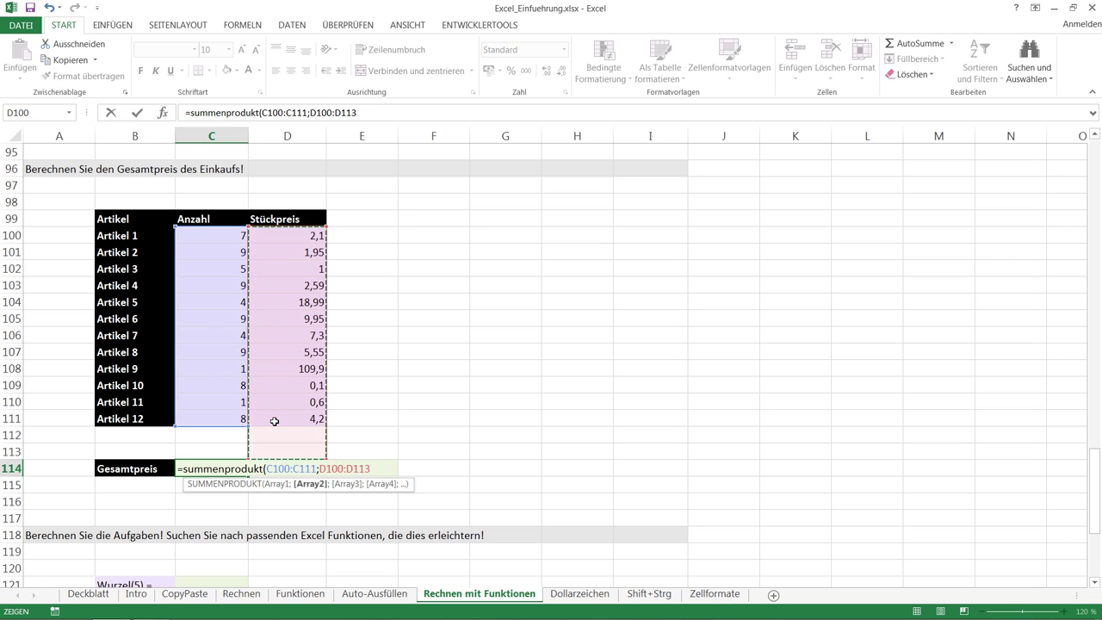
key(Return)
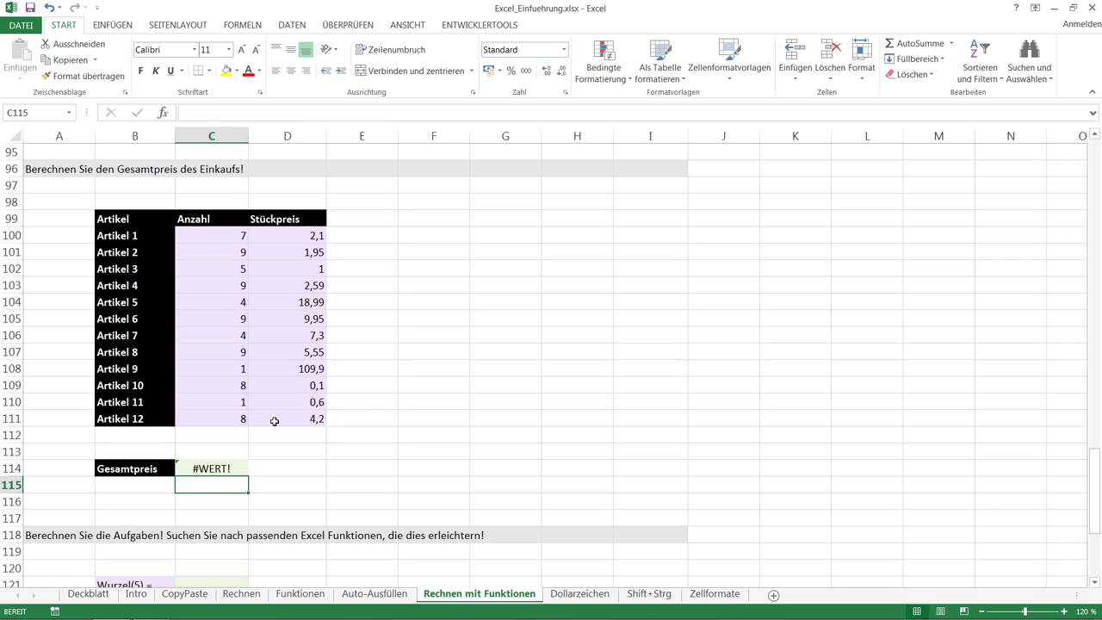
Change the formula's price range from D100:D113 to D100:D111 so C114 shows 450,12.
key(Up)
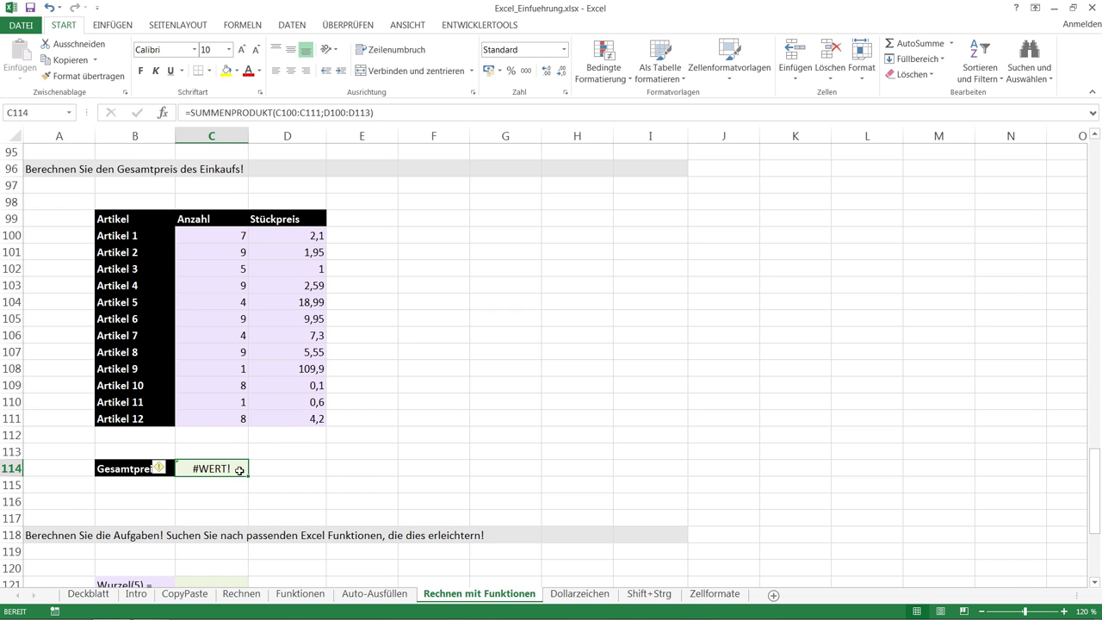
double_click(238, 469)
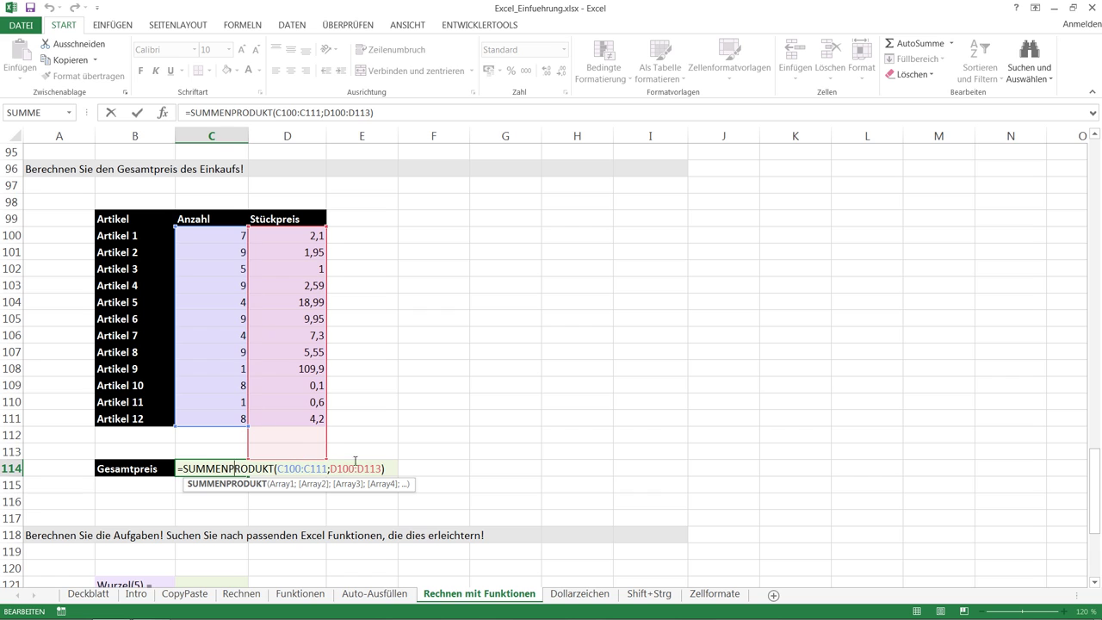
click(379, 467)
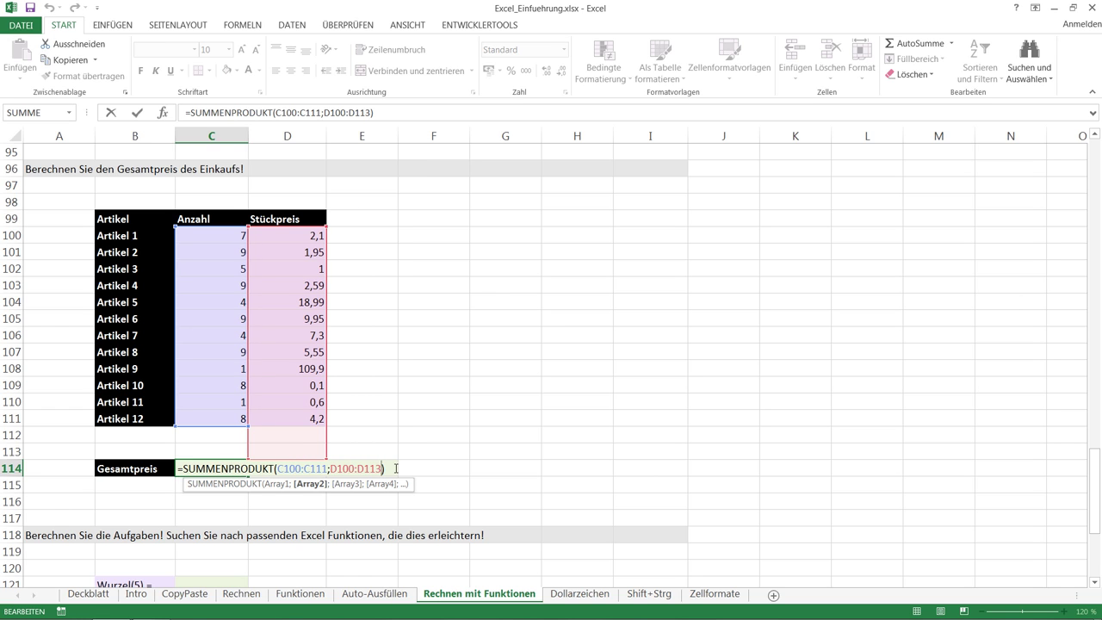
drag(326, 459, 326, 425)
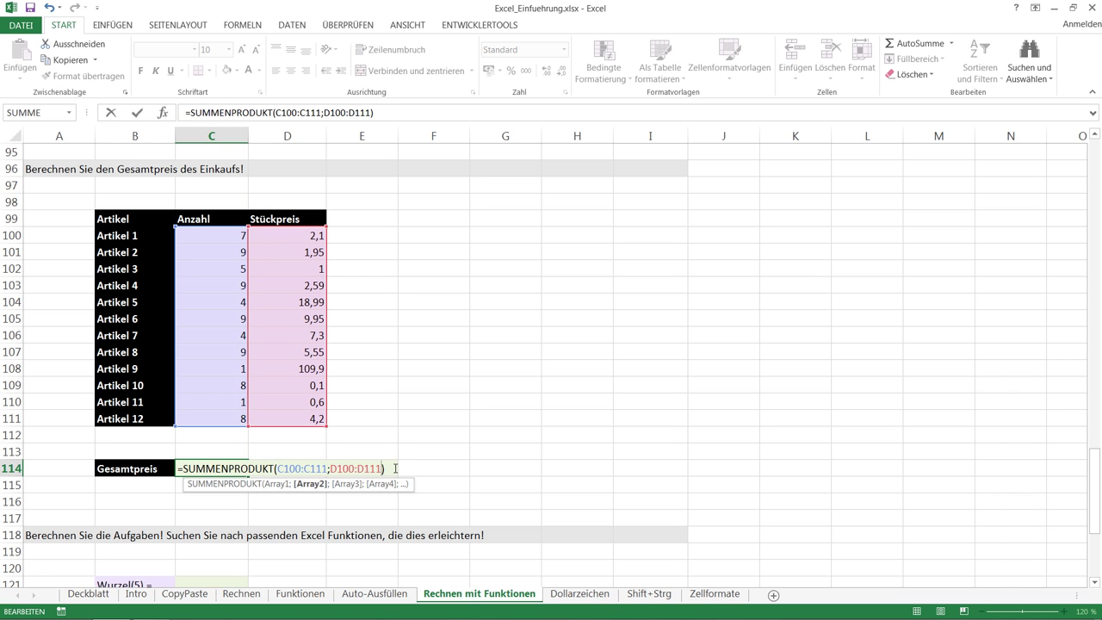
key(Return)
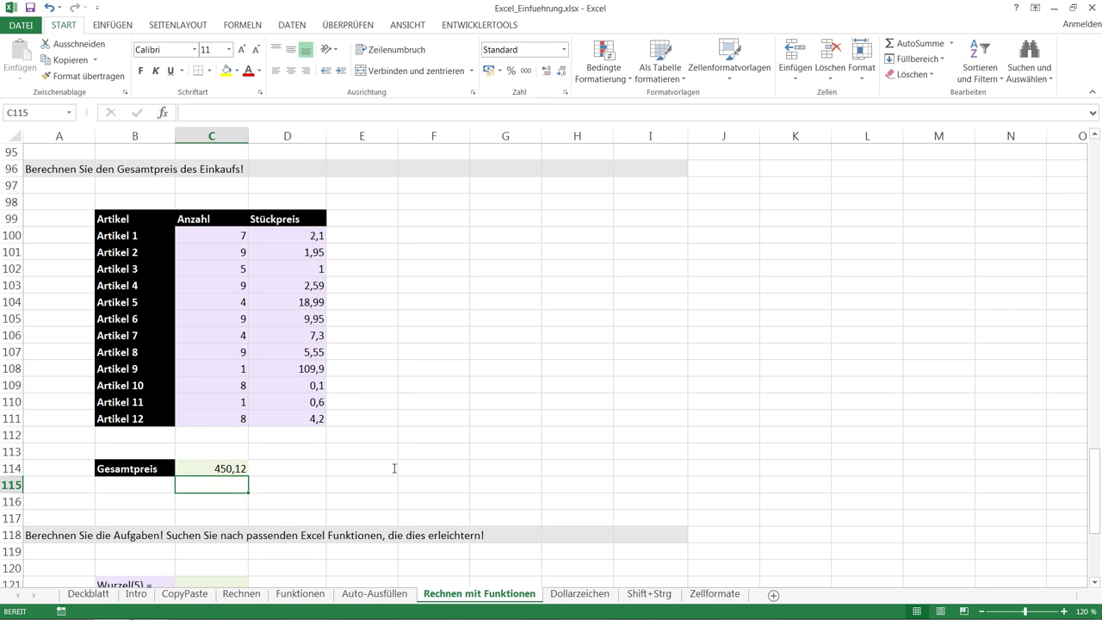
Enter =WURZEL(5) in C121, giving 2,236067977.
key(Down)
key(Down)
key(Down)
key(Down)
key(Down)
key(Down)
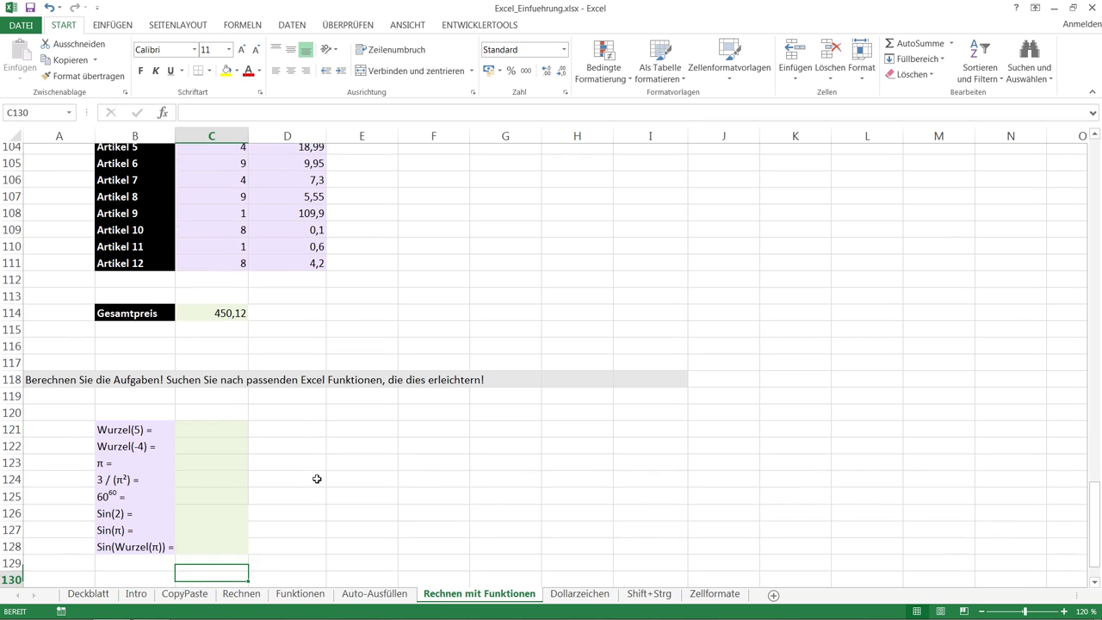
key(Down)
key(Down)
key(Down)
key(Down)
key(Down)
key(Down)
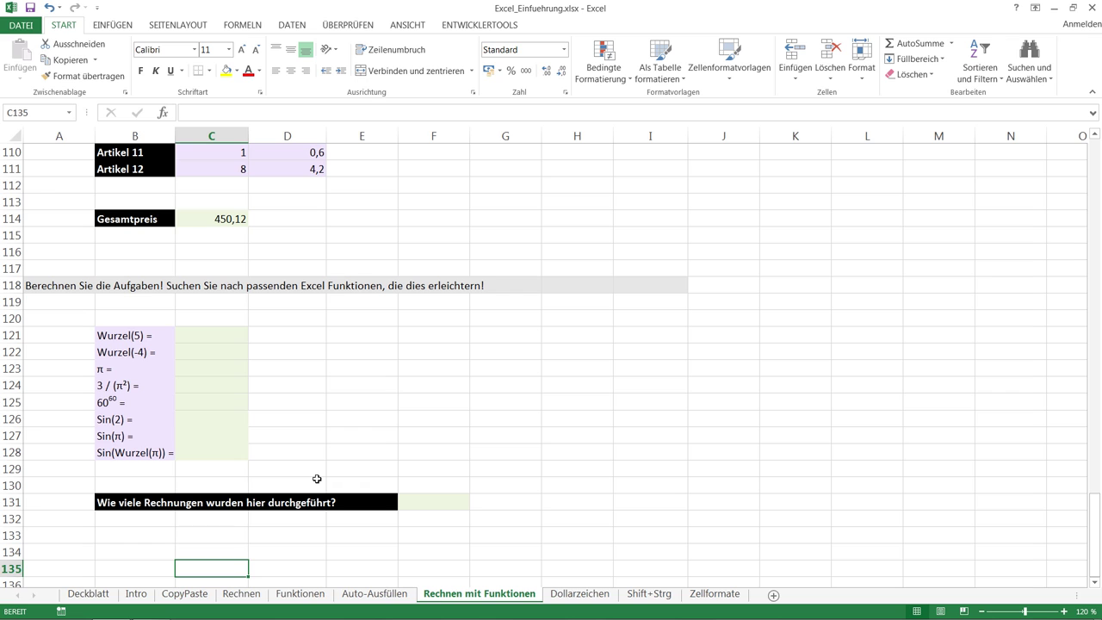
click(214, 334)
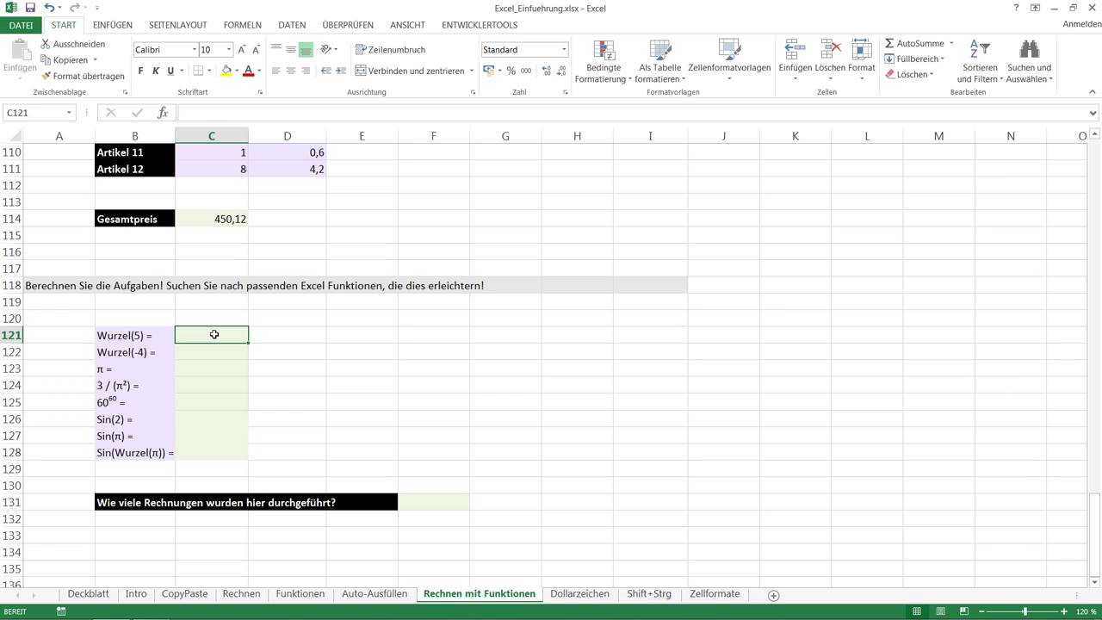
text(=wurzel()
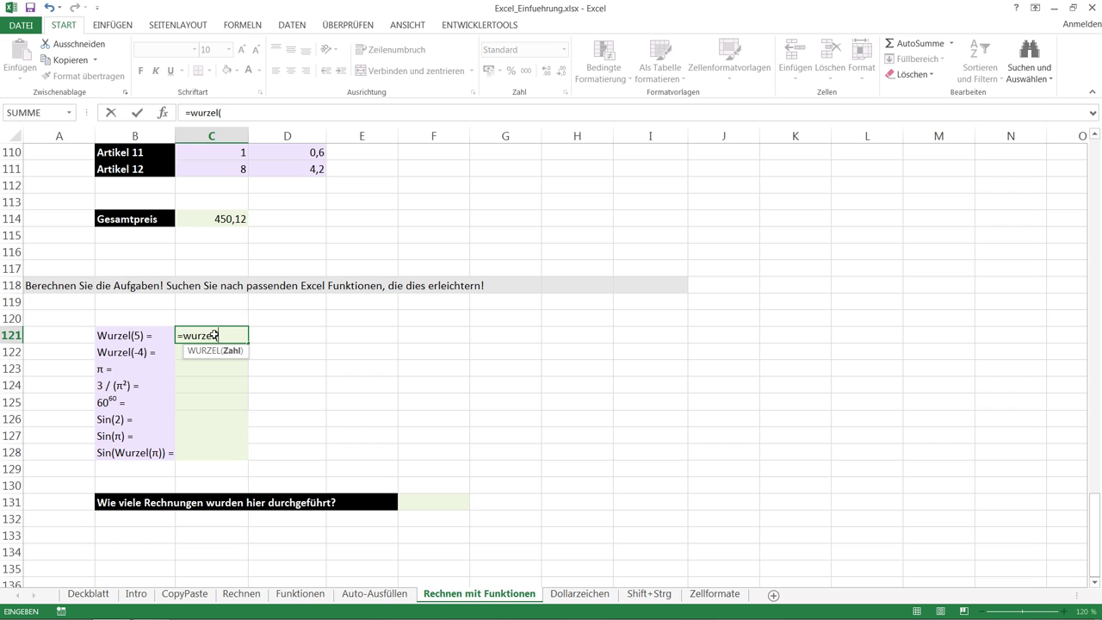
text(5)
key(Return)
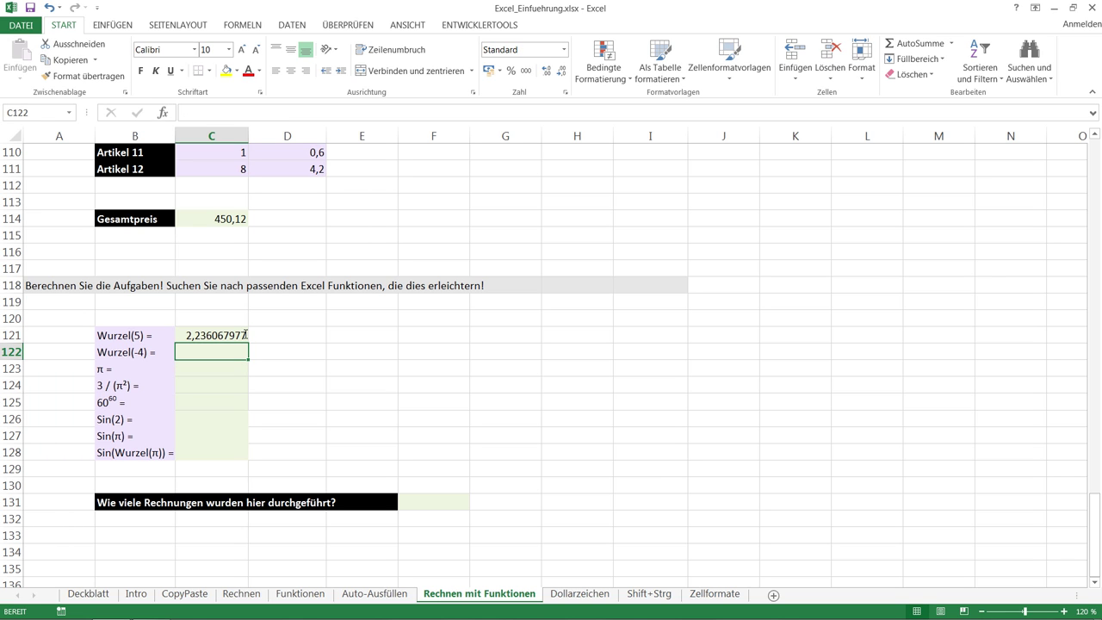
Enter =WURZEL(-4) in C122, which returns #ZAHL!, and start =PI() in C123.
text(=wurzel()
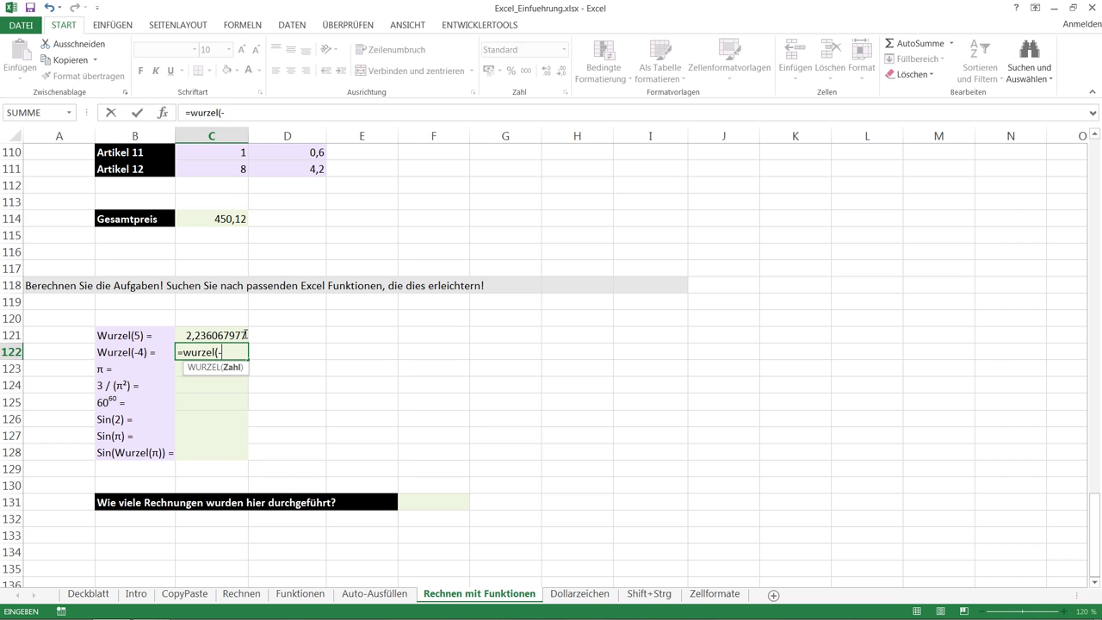
text(-4))
key(Return)
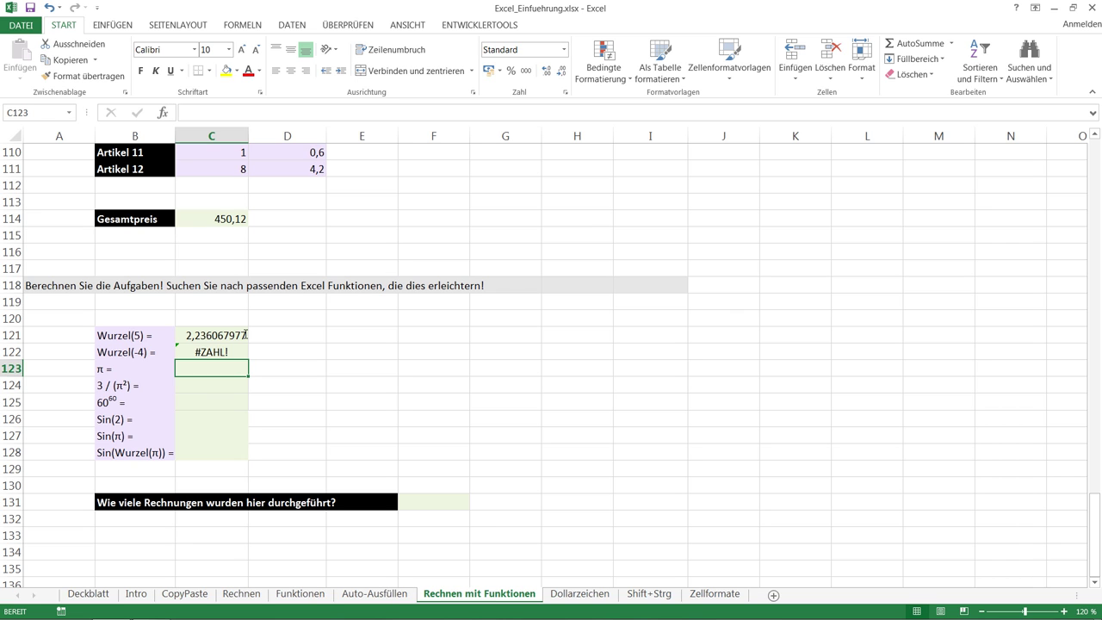
text(=)
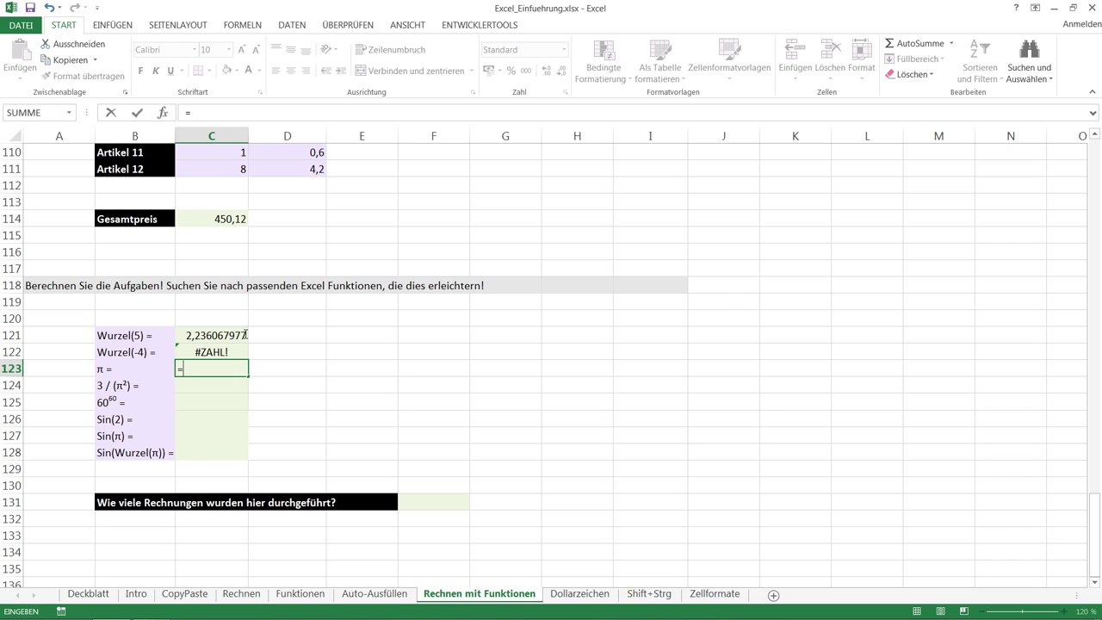
text(pi())
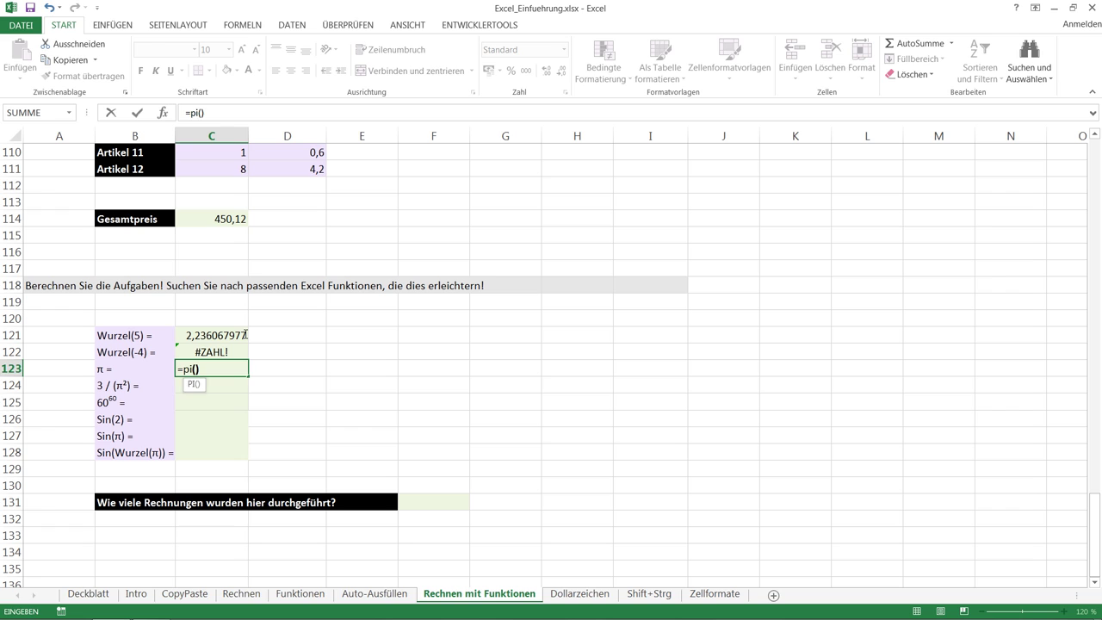
Finish =PI() in C123 (3,141592654) and enter =3/Pi()^2 in C124 (0,303963551).
key(Return)
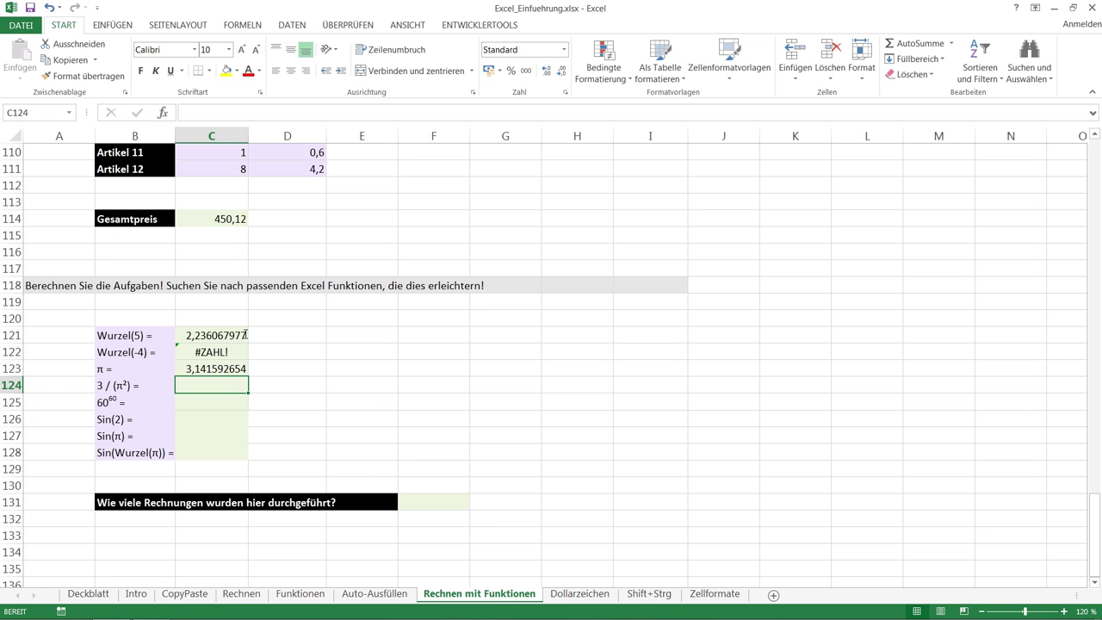
text(=3/)
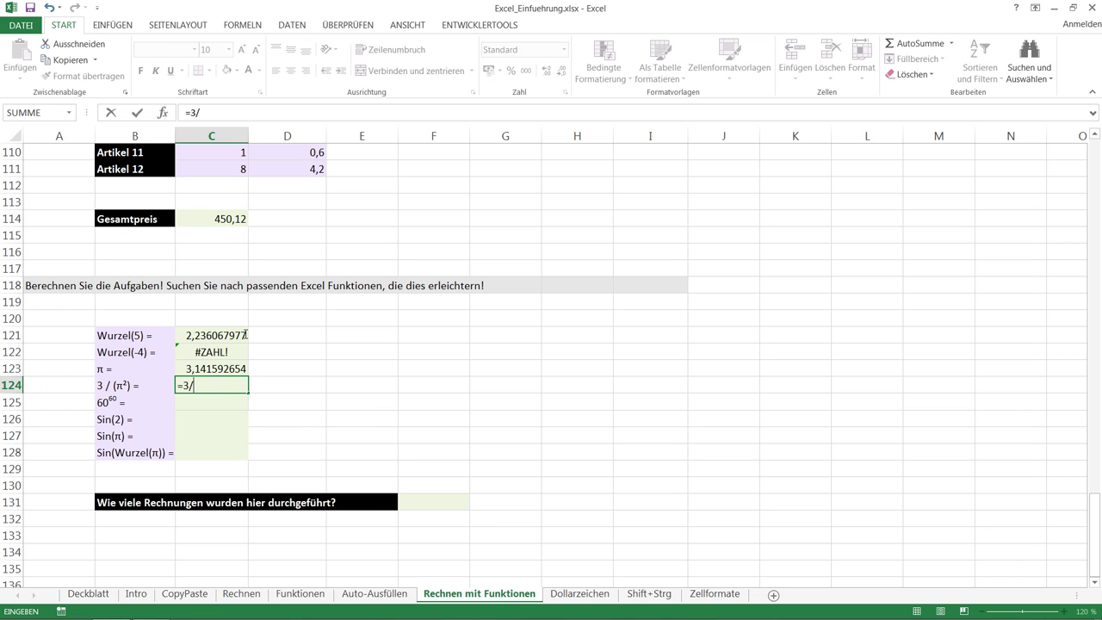
text(Pi())
text(^2)
key(Return)
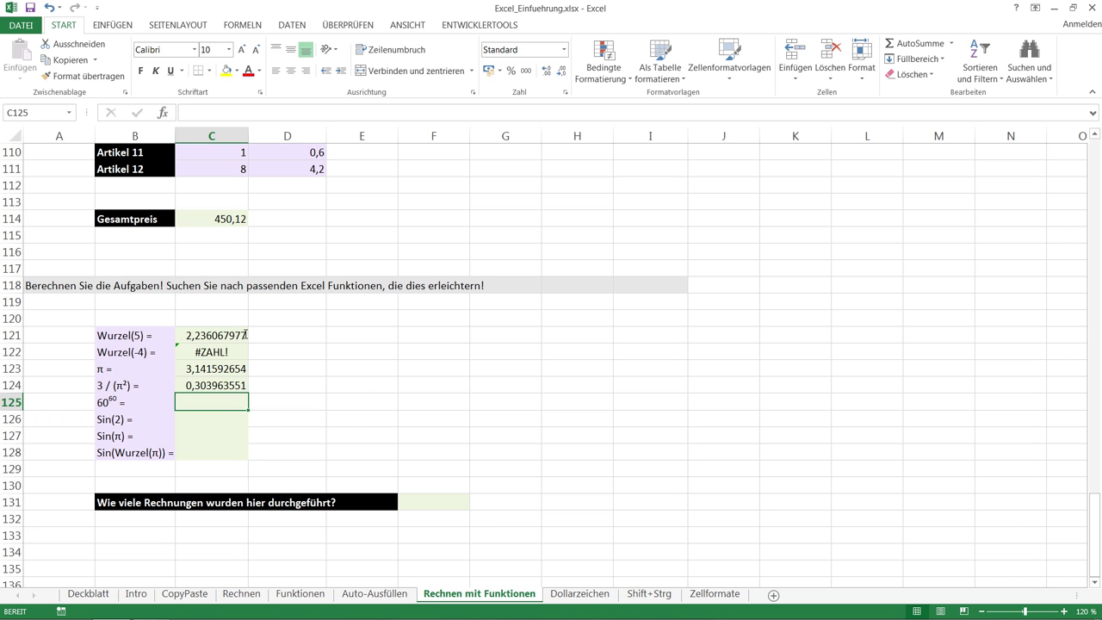
Enter =POTENZ(60;60) in C125 and =SIN(2) in C126, giving 4,8874E+106 and 0,909297427.
text(=potenz)
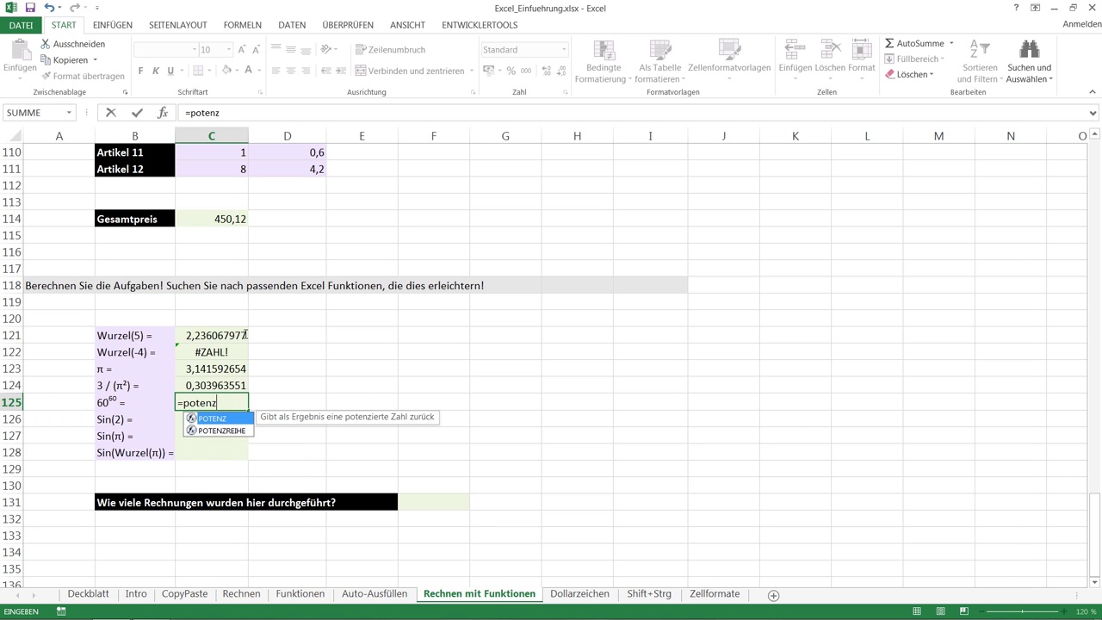
text(()
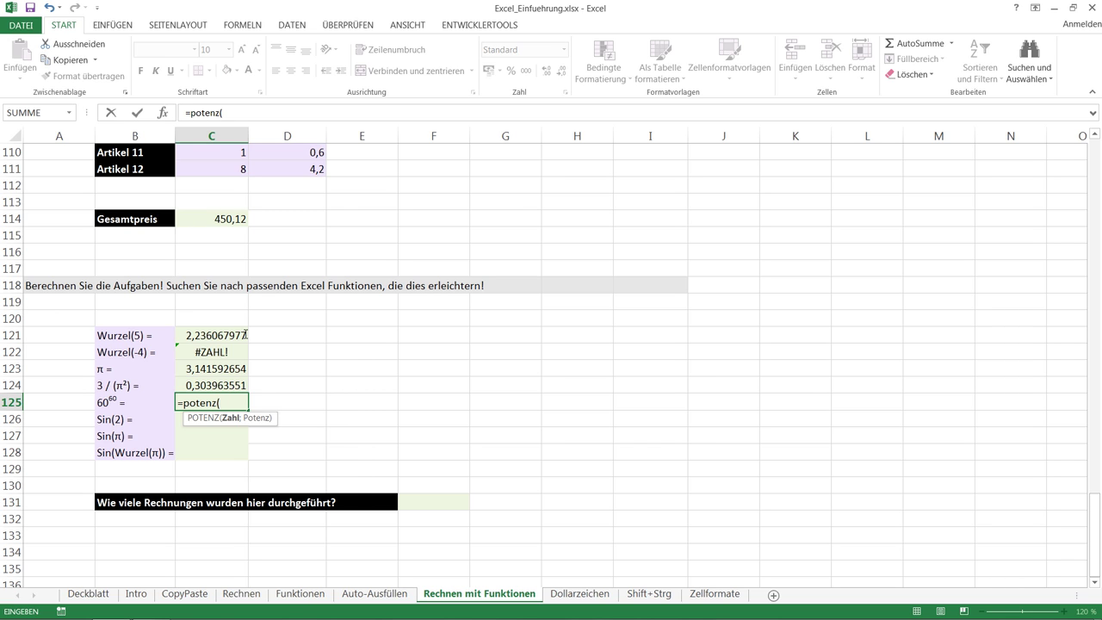
text(60;60))
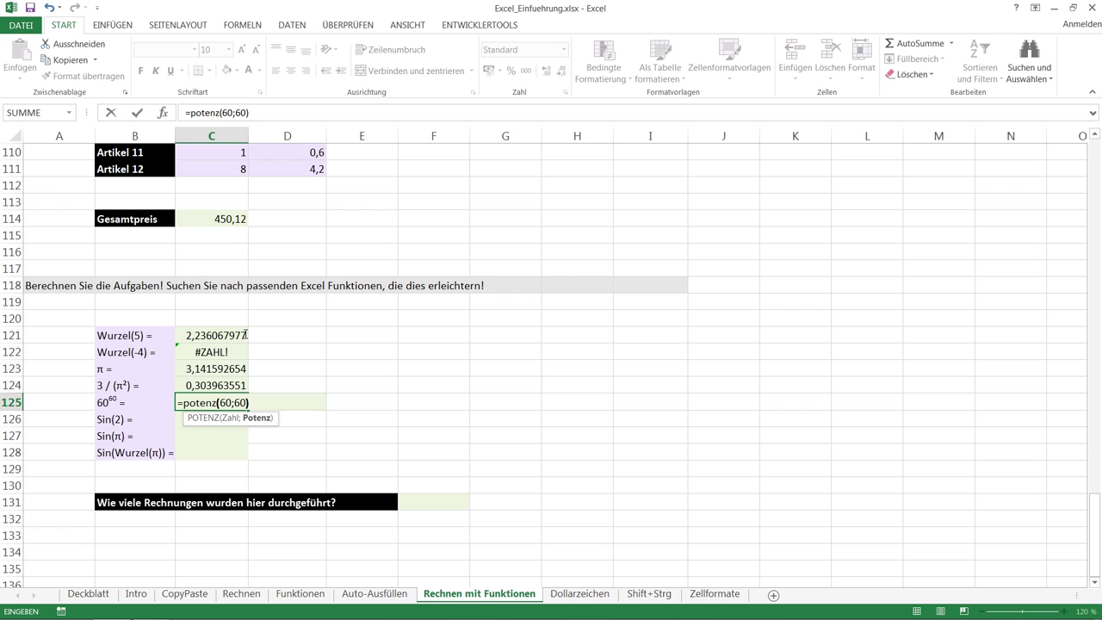
key(Return)
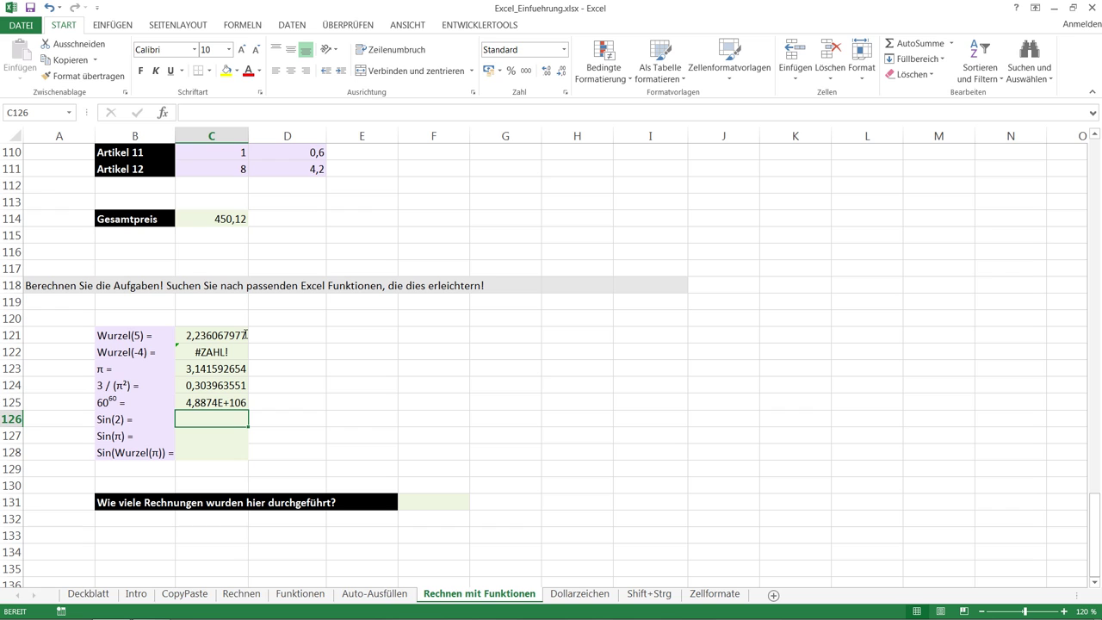
text(=sin(2))
key(Return)
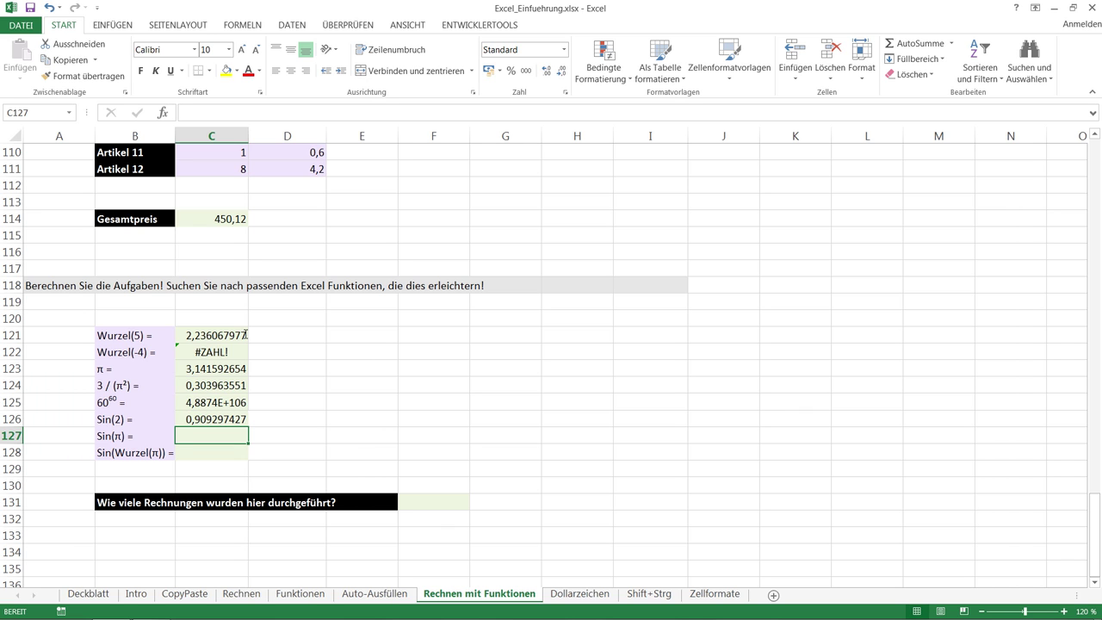
Enter =SIN(PI()) in C127, returning 1,22515E-16, and check its formula.
text(=sin()
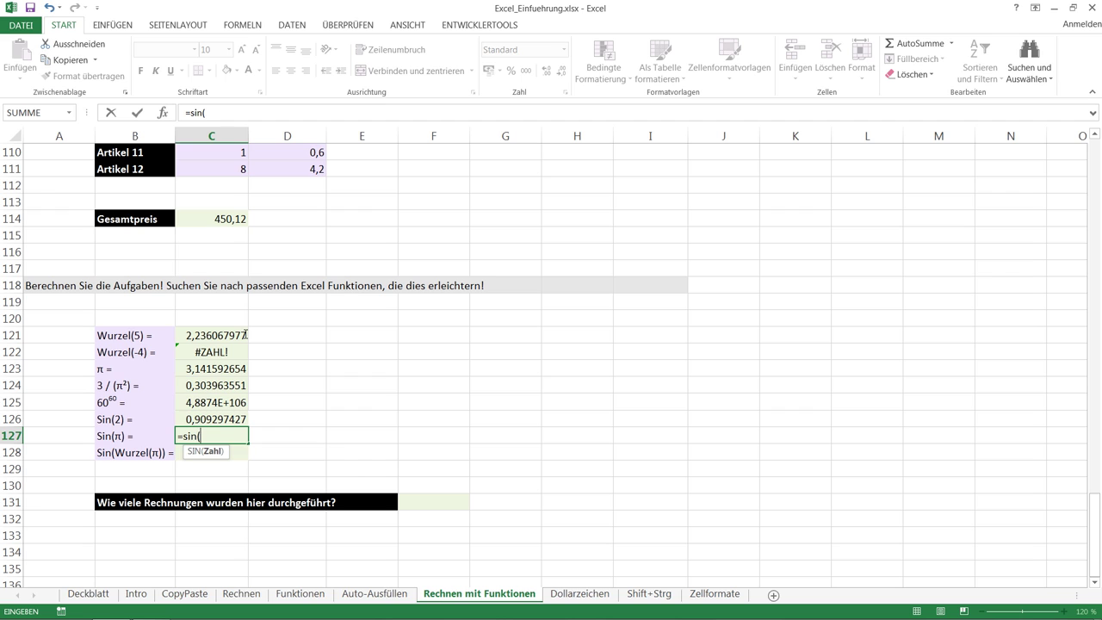
text(Pi())
text())
key(Return)
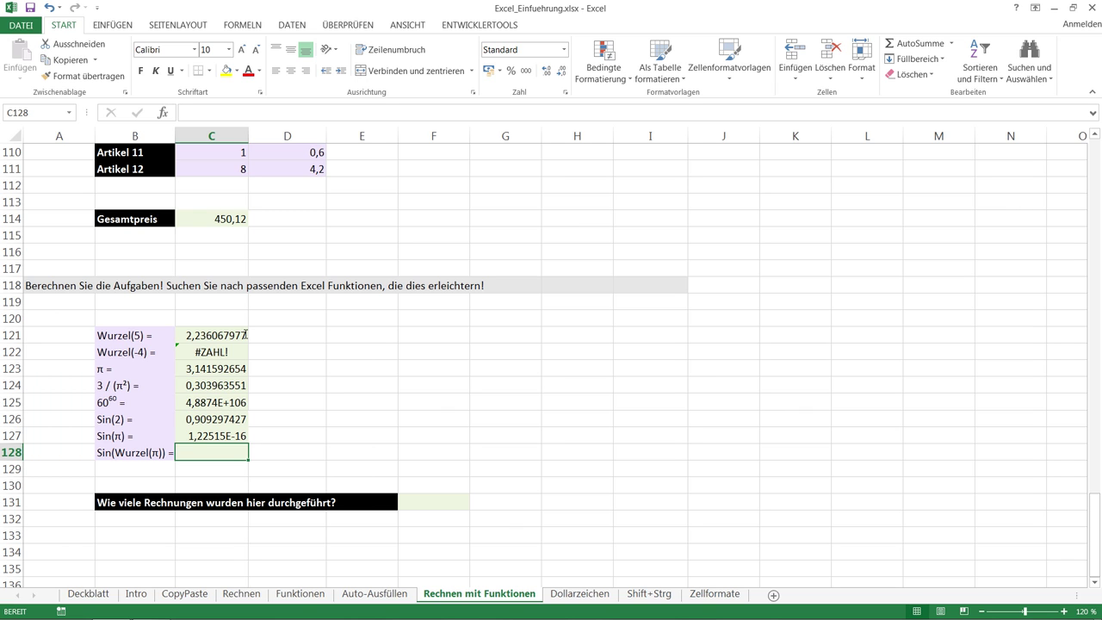
click(221, 437)
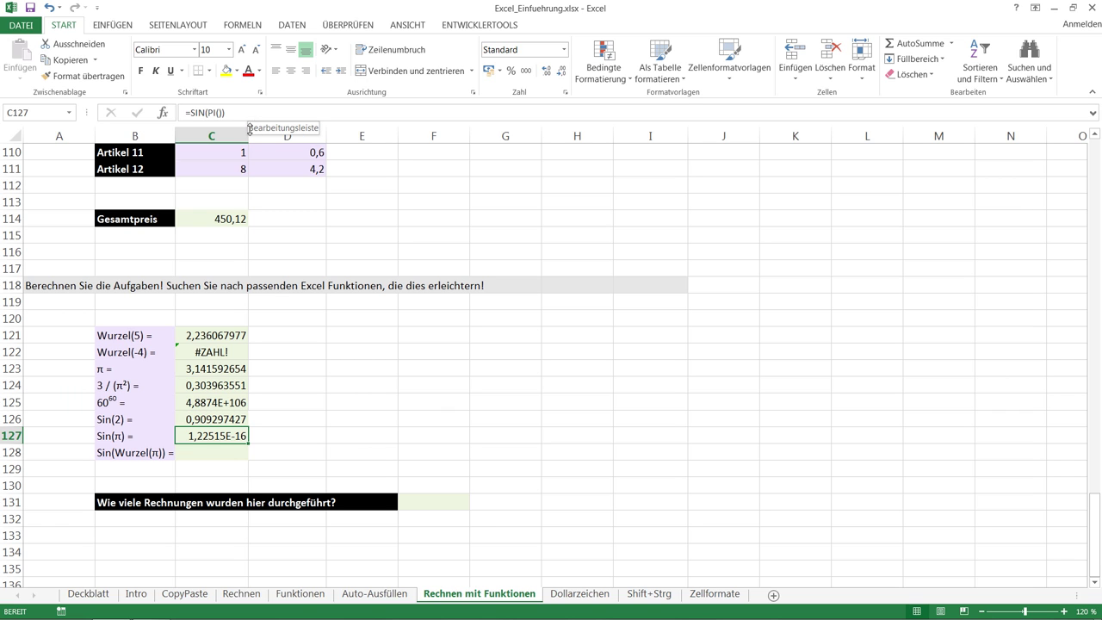
click(217, 451)
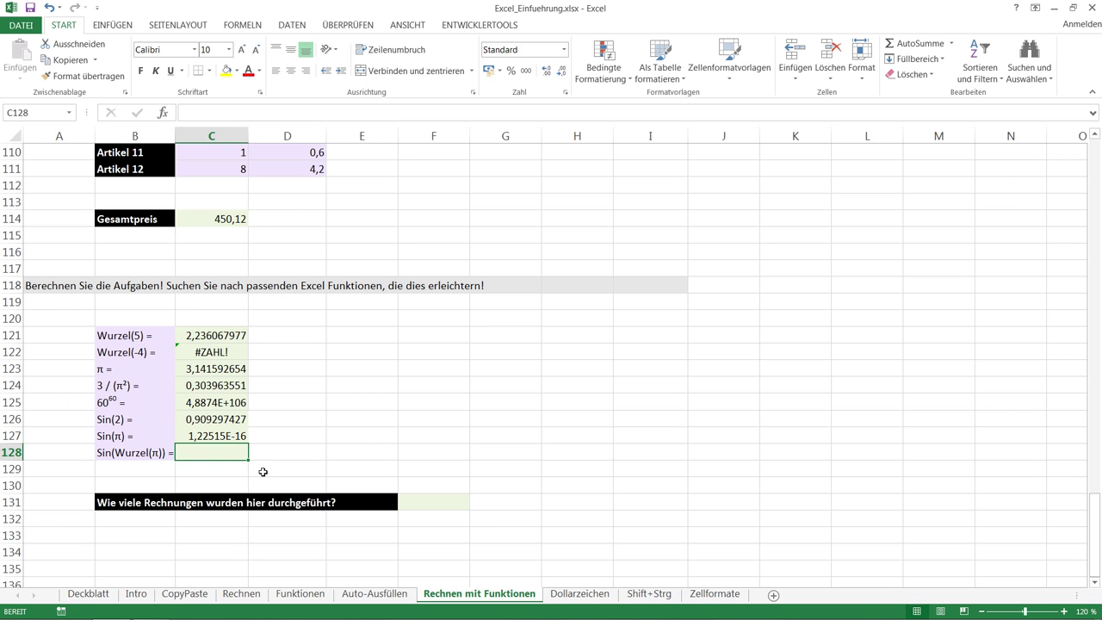
Enter =SIN(WURZEL(PI())) in C128, giving 0,979735932.
text(=sin(wurzel()
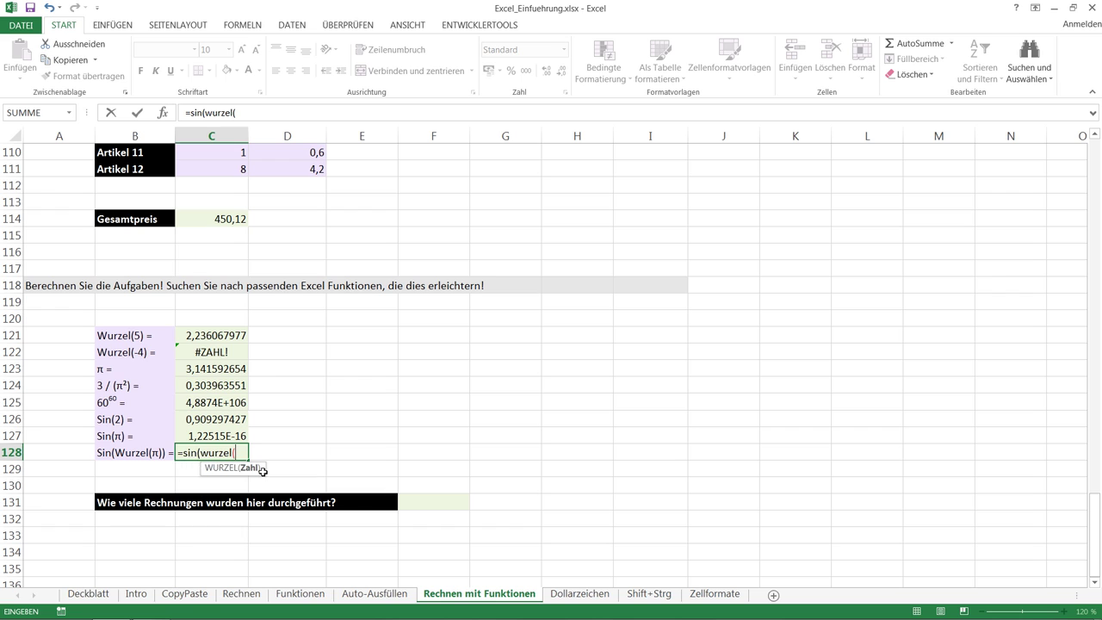
text(Pi())
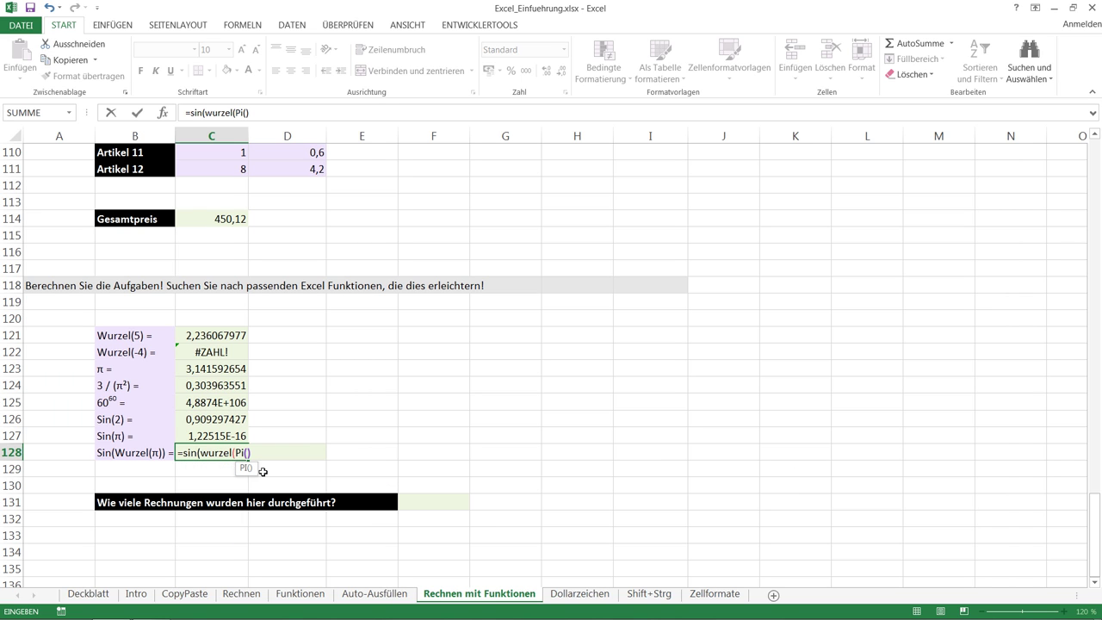
text())
key(Return)
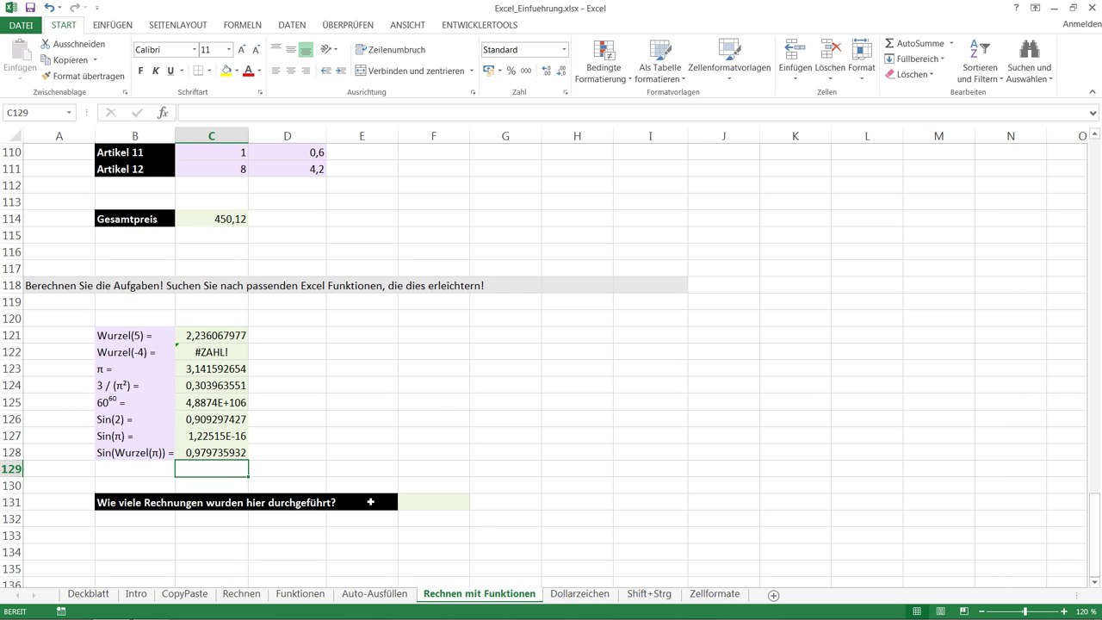
Enter =ANZAHL(C121:C128) in F131 to count the numeric results, giving 7.
click(433, 502)
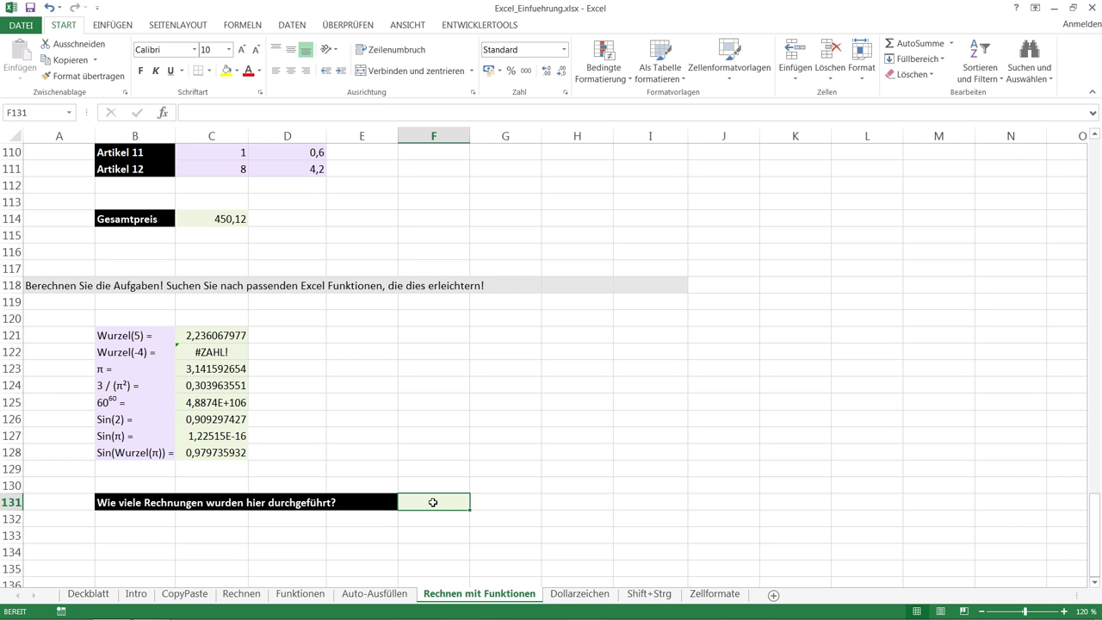
text(=)
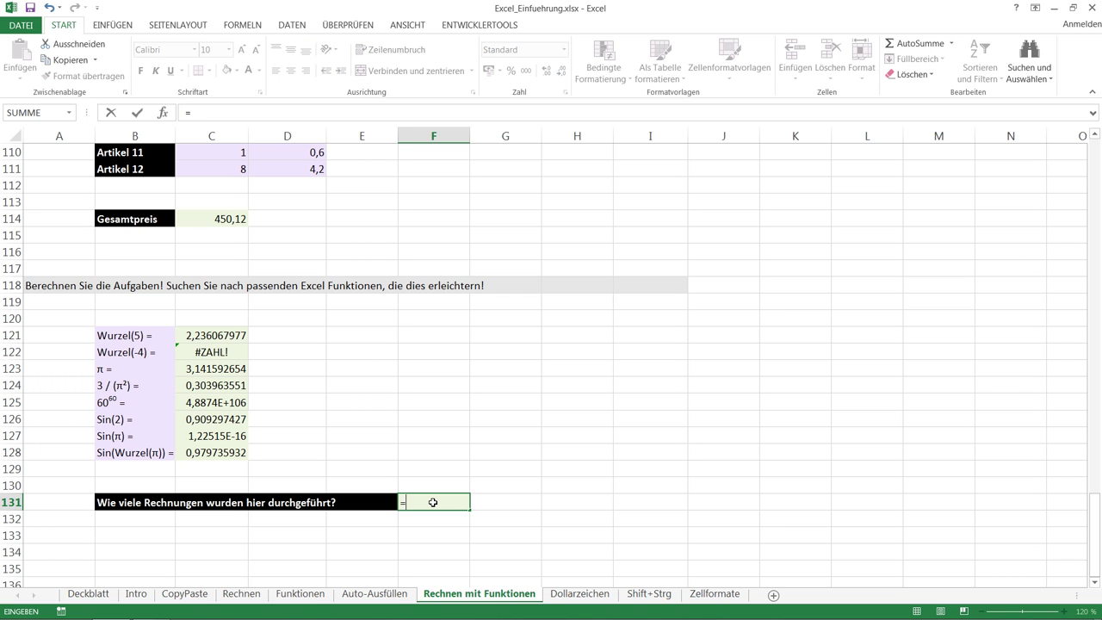
text(anzahl()
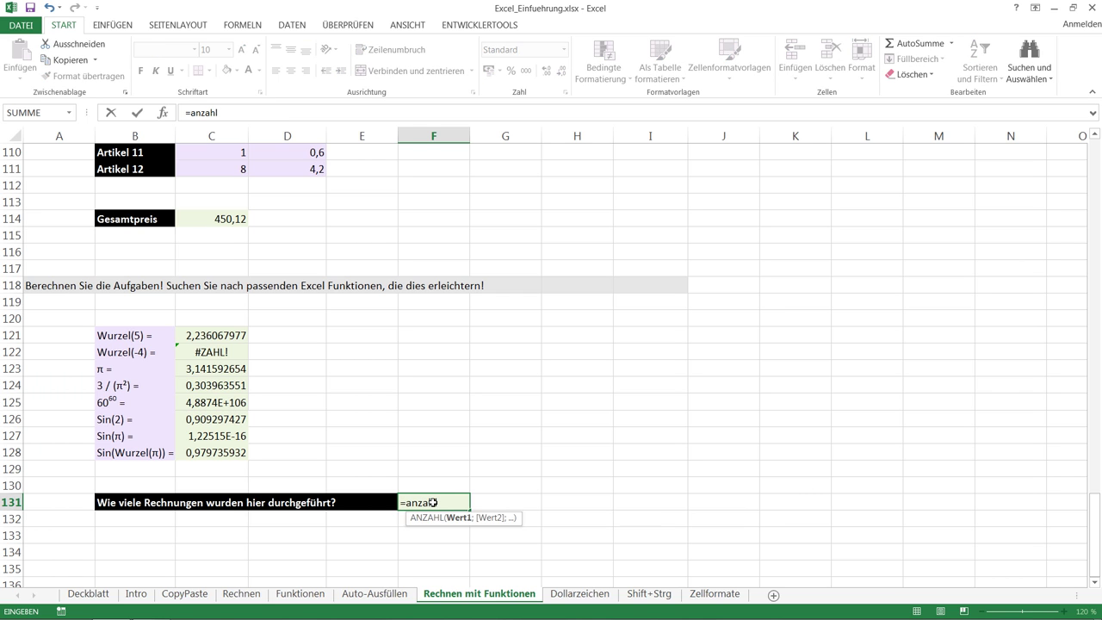
drag(228, 336, 230, 453)
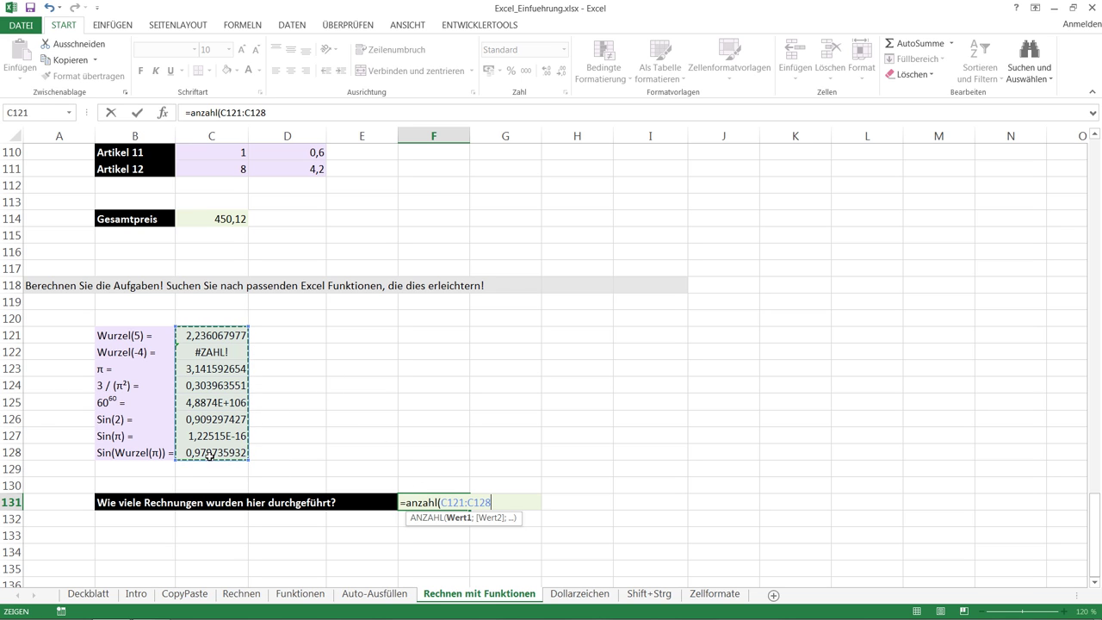
text())
key(Return)
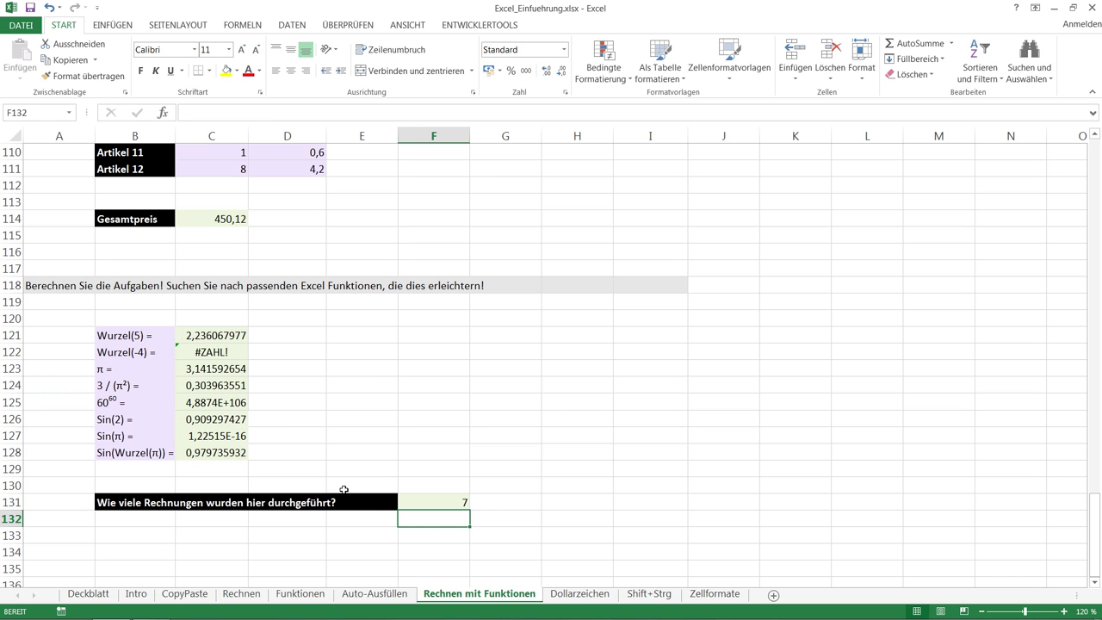
key(Up)
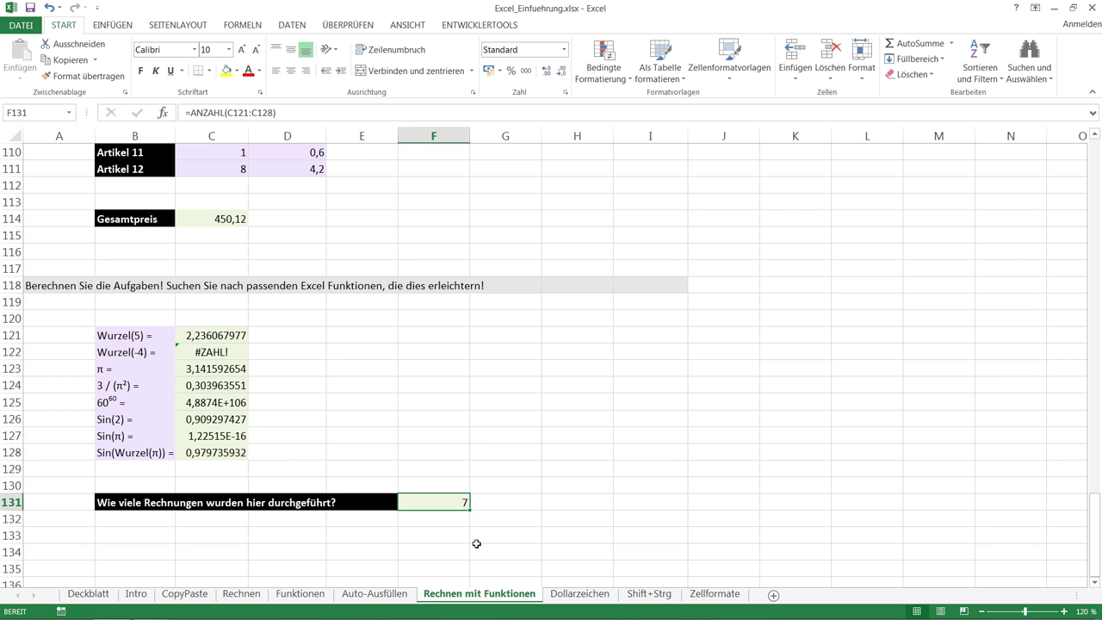
Change the F131 formula to =ANZAHL2(C121:C128) so it counts all non-empty results, giving 8.
double_click(465, 503)
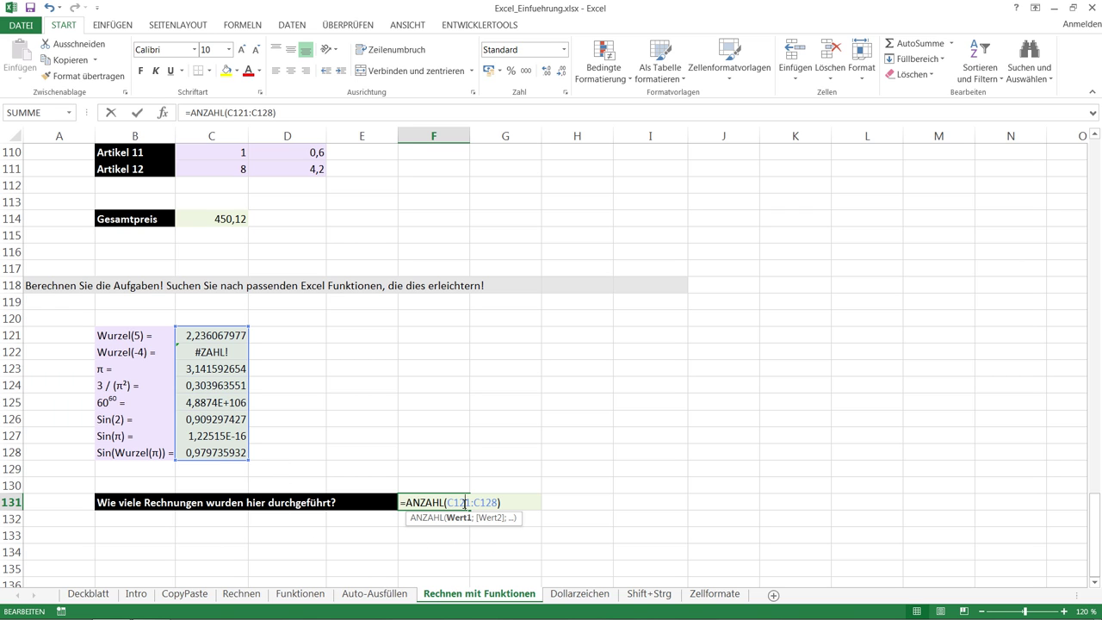
click(444, 502)
text(2)
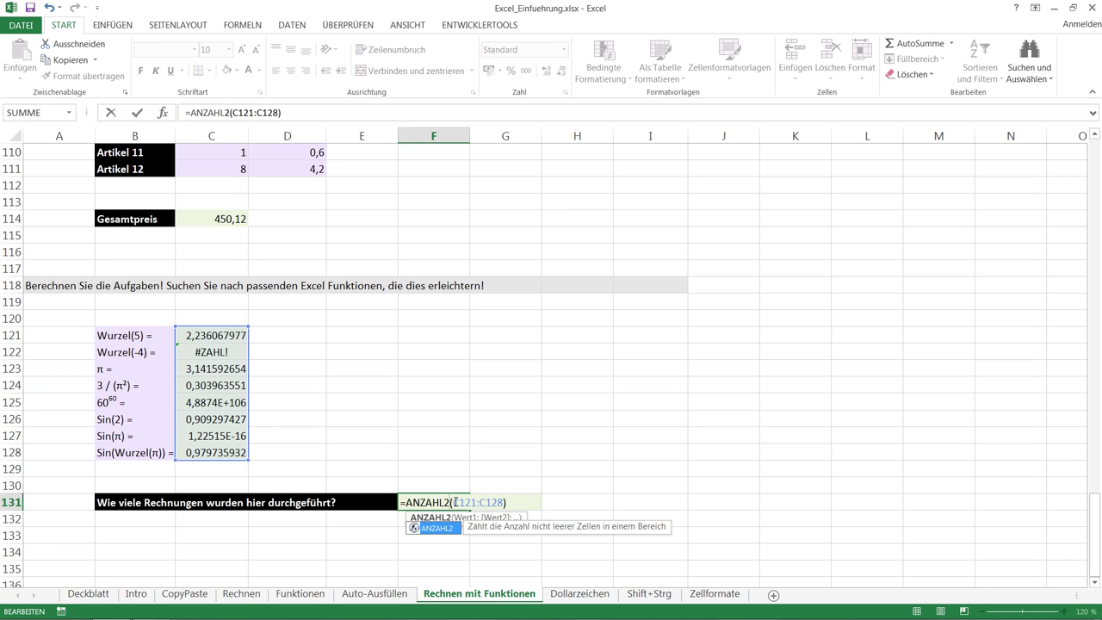
key(Return)
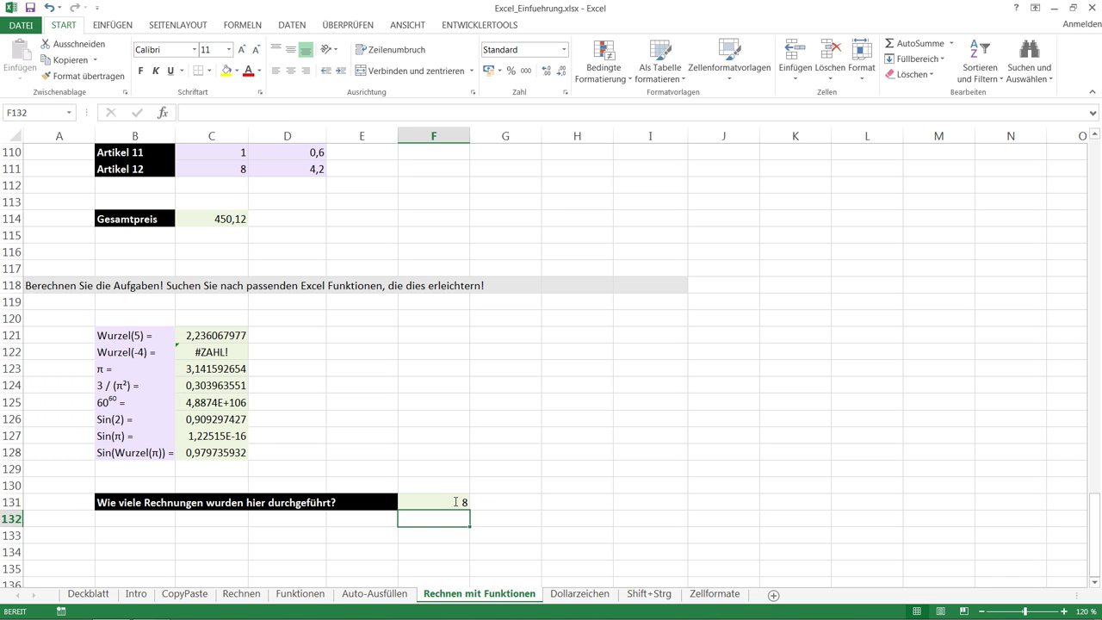